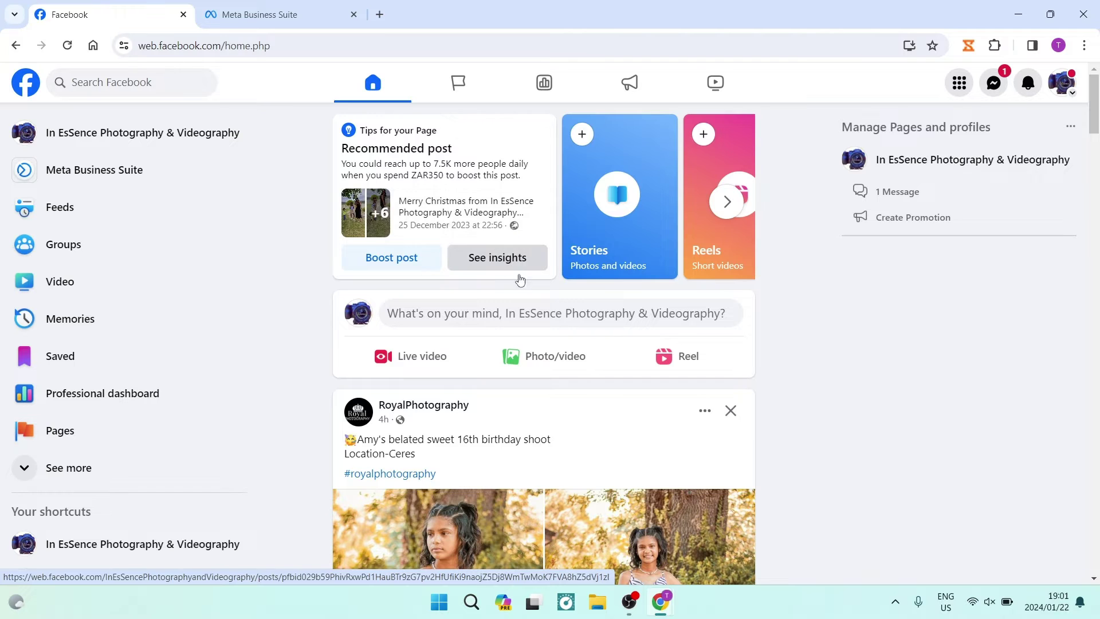
Scroll through the Facebook feed and briefly open the account menu
{"action": "scroll", "coordinate": [516, 287], "scroll_direction": "down", "scroll_amount": 15}
{"action": "scroll", "coordinate": [512, 356], "scroll_direction": "down", "scroll_amount": 20}
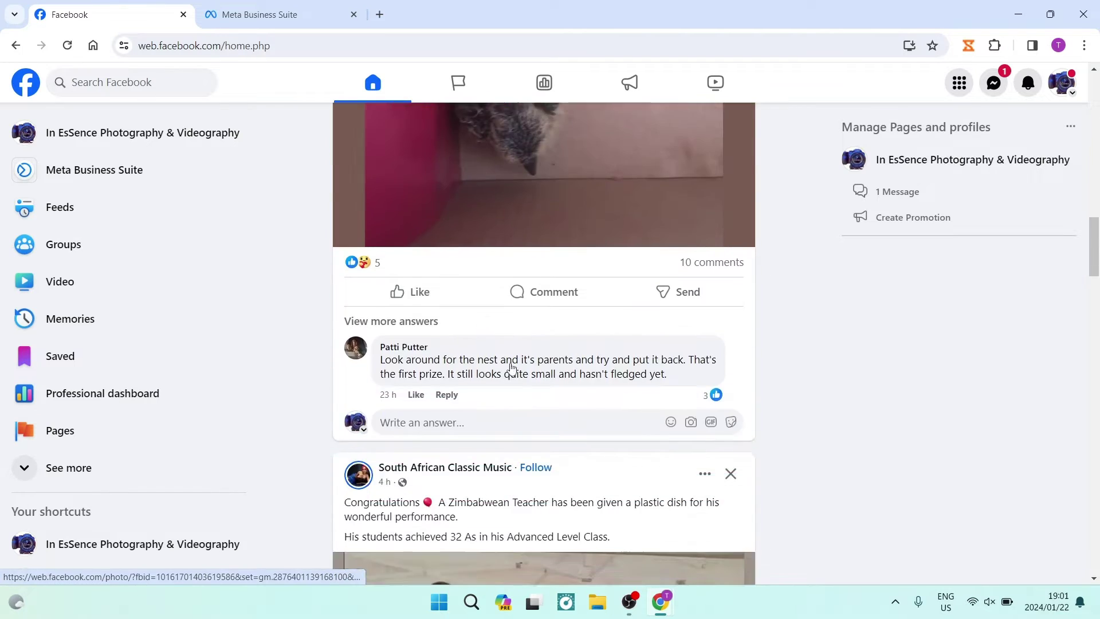
{"action": "scroll", "coordinate": [511, 373], "scroll_direction": "down", "scroll_amount": 15}
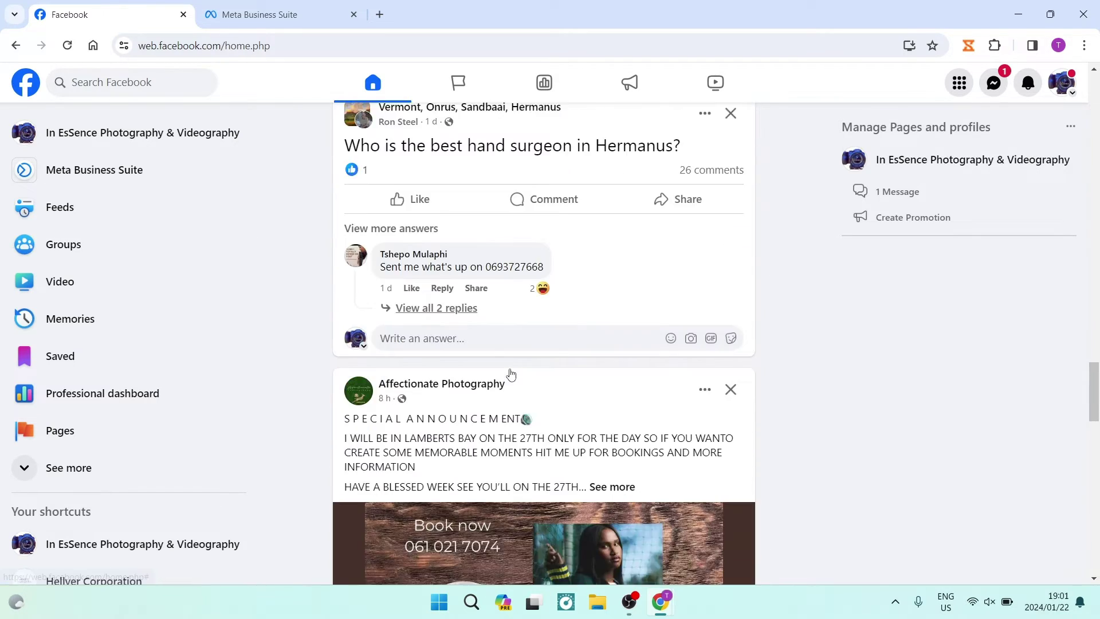
{"action": "scroll", "coordinate": [512, 373], "scroll_direction": "down", "scroll_amount": 15}
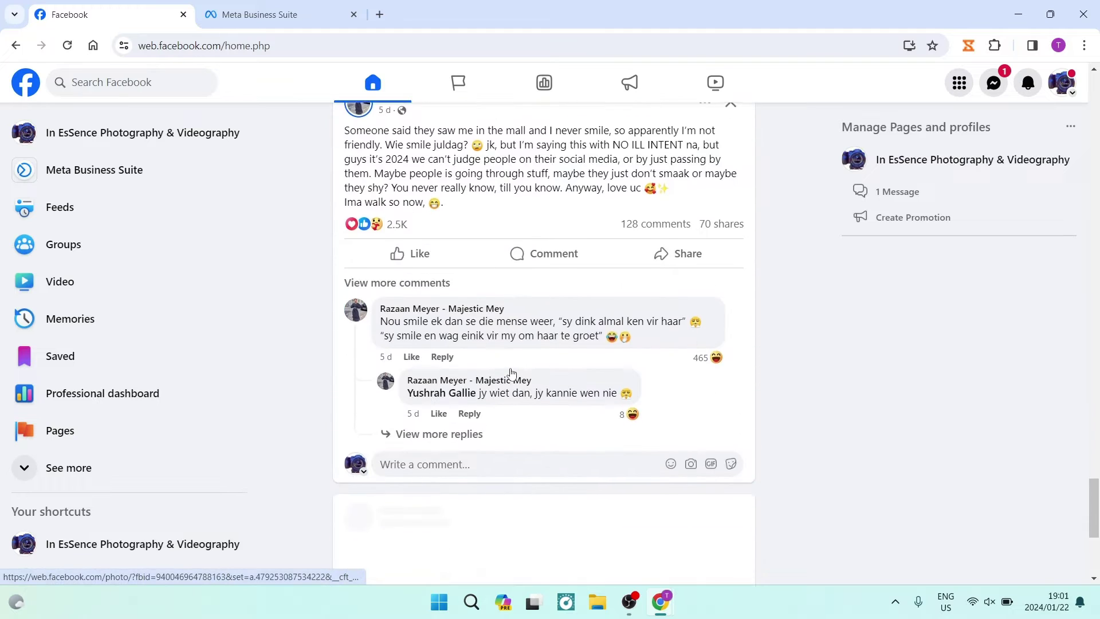
{"action": "scroll", "coordinate": [508, 373], "scroll_direction": "down", "scroll_amount": 10}
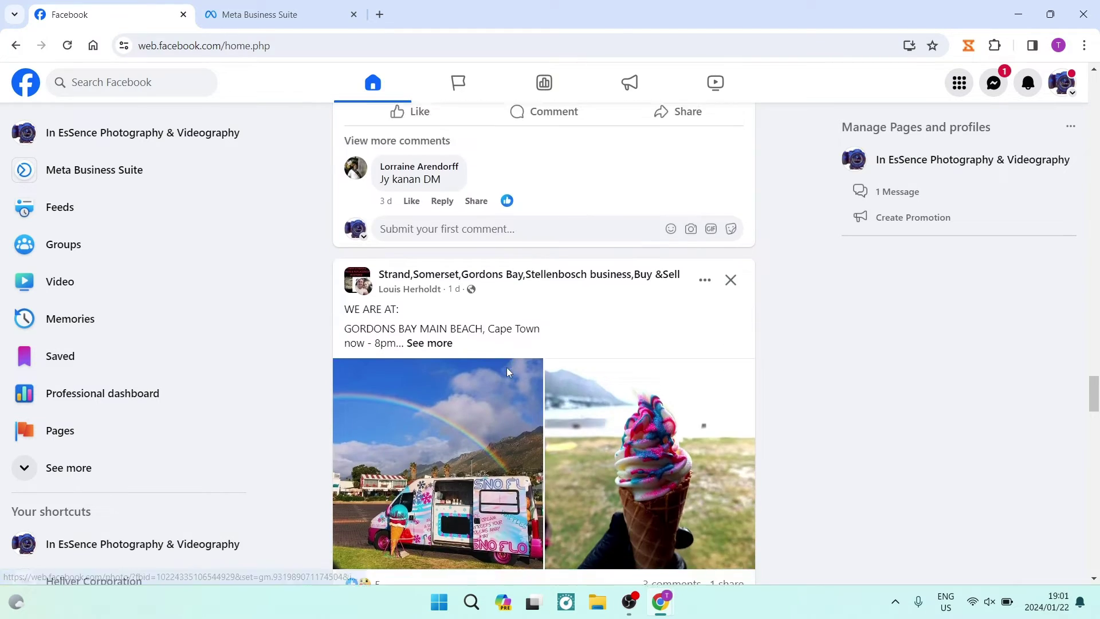
{"action": "scroll", "coordinate": [507, 373], "scroll_direction": "down", "scroll_amount": 10}
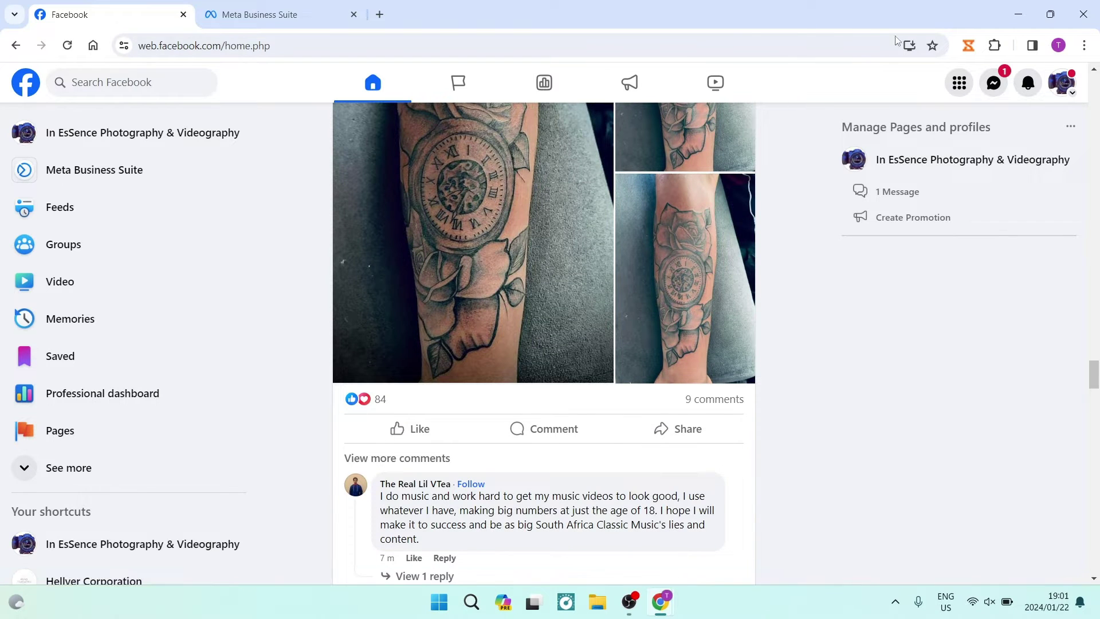
{"action": "left_click", "coordinate": [1069, 90]}
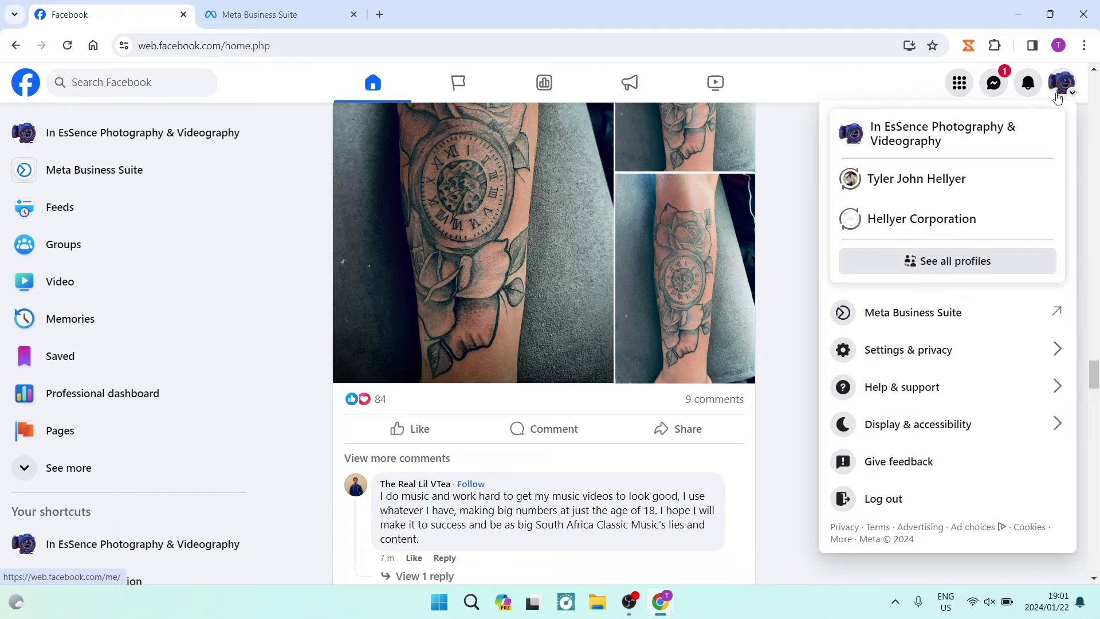
{"action": "left_click", "coordinate": [1058, 75]}
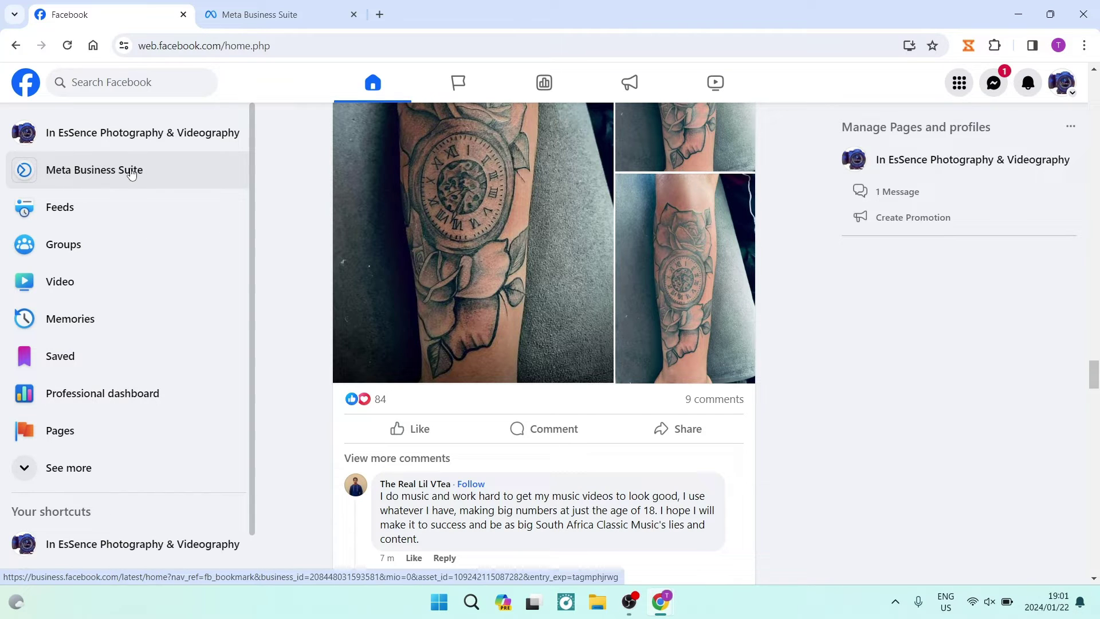
Open Ads Manager from the All tools list in Meta Business Suite
{"action": "left_click", "coordinate": [159, 184]}
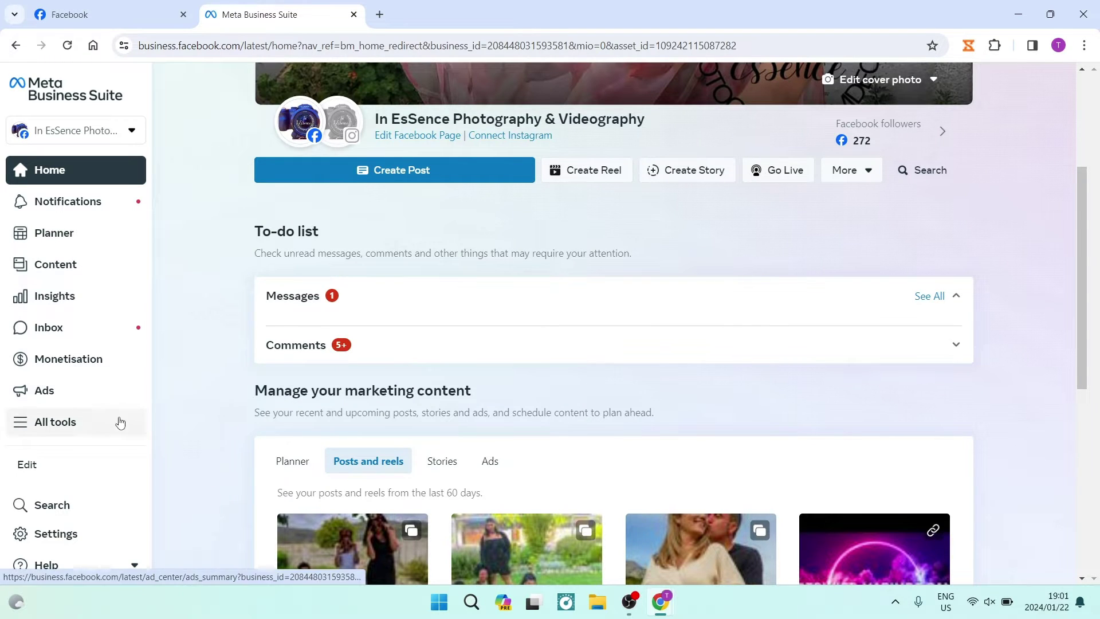
{"action": "left_click", "coordinate": [59, 431]}
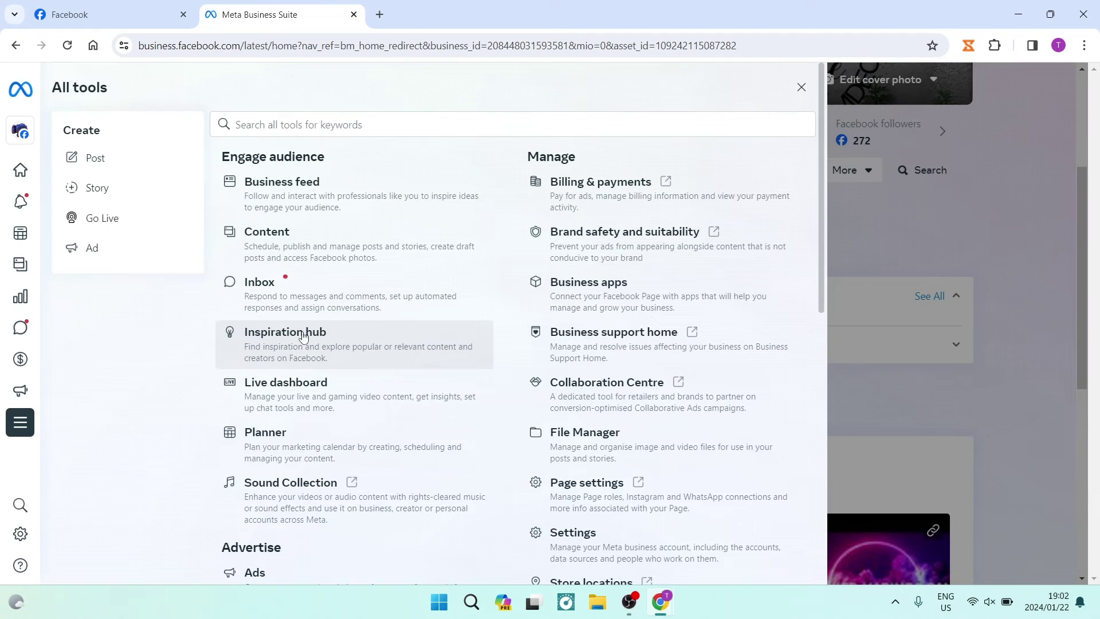
{"action": "scroll", "coordinate": [336, 319], "scroll_direction": "down", "scroll_amount": 4}
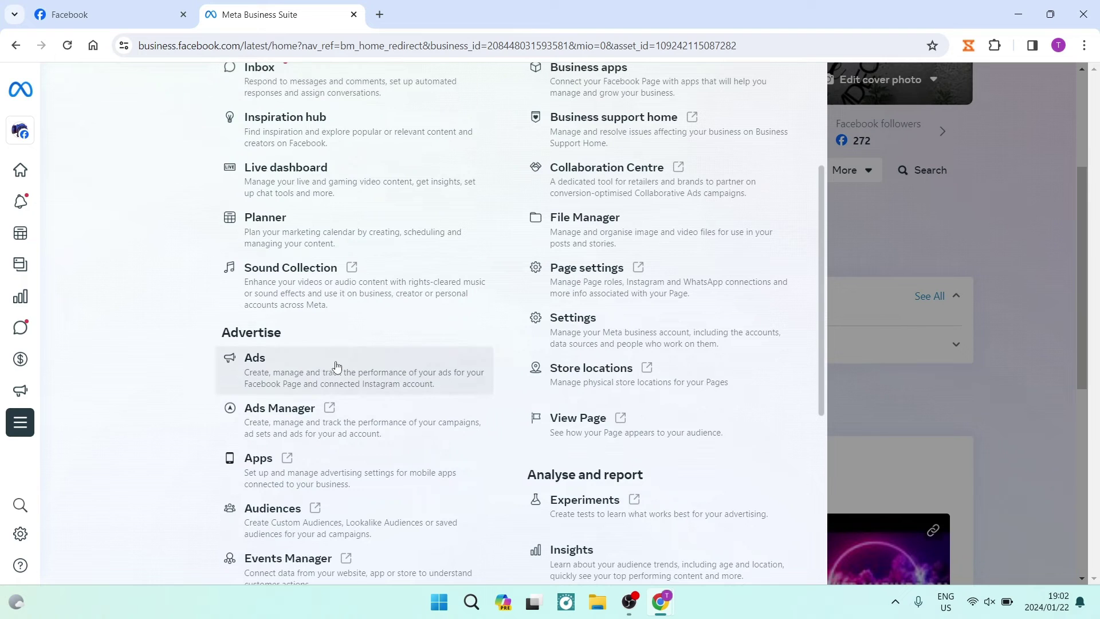
{"action": "scroll", "coordinate": [221, 404], "scroll_direction": "down", "scroll_amount": 1}
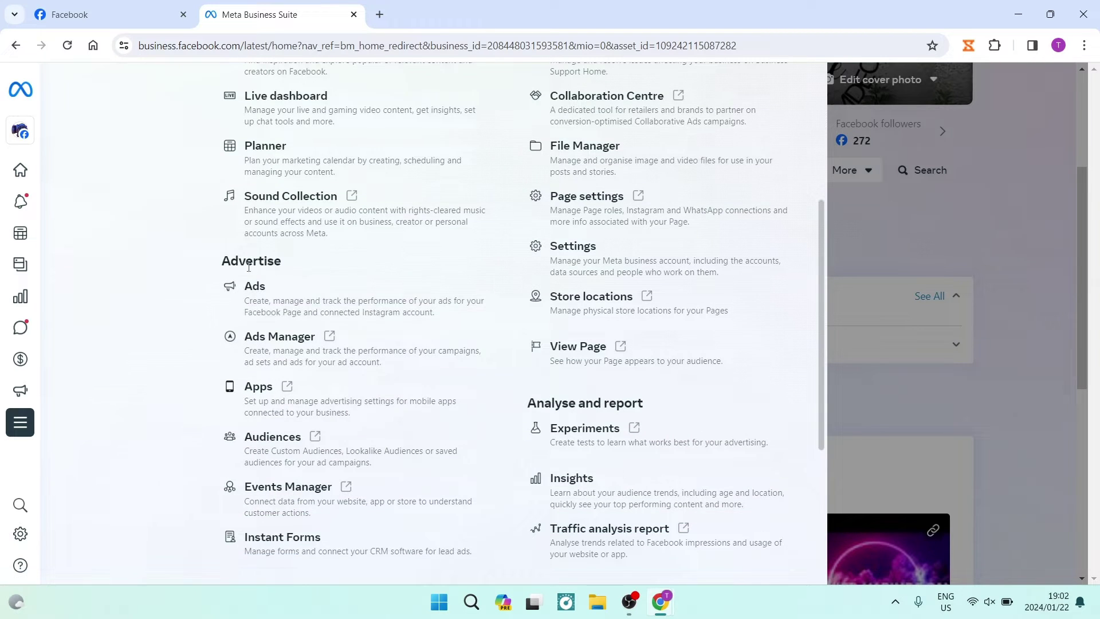
{"action": "left_click", "coordinate": [285, 349]}
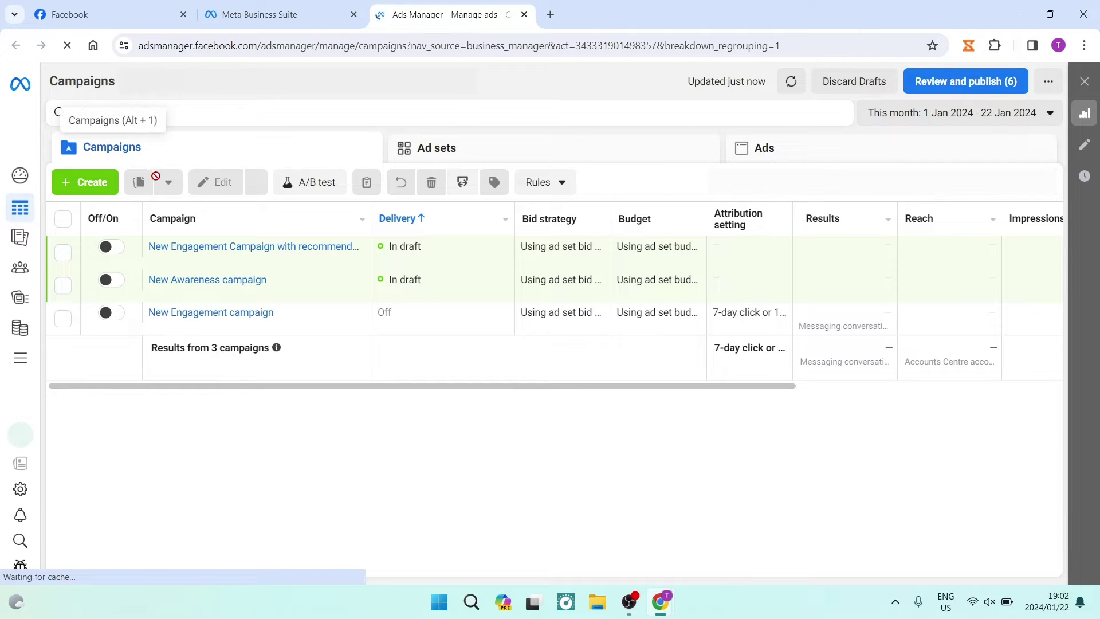
Open the Create new campaign dialog from the Campaigns table
{"action": "left_click", "coordinate": [78, 184]}
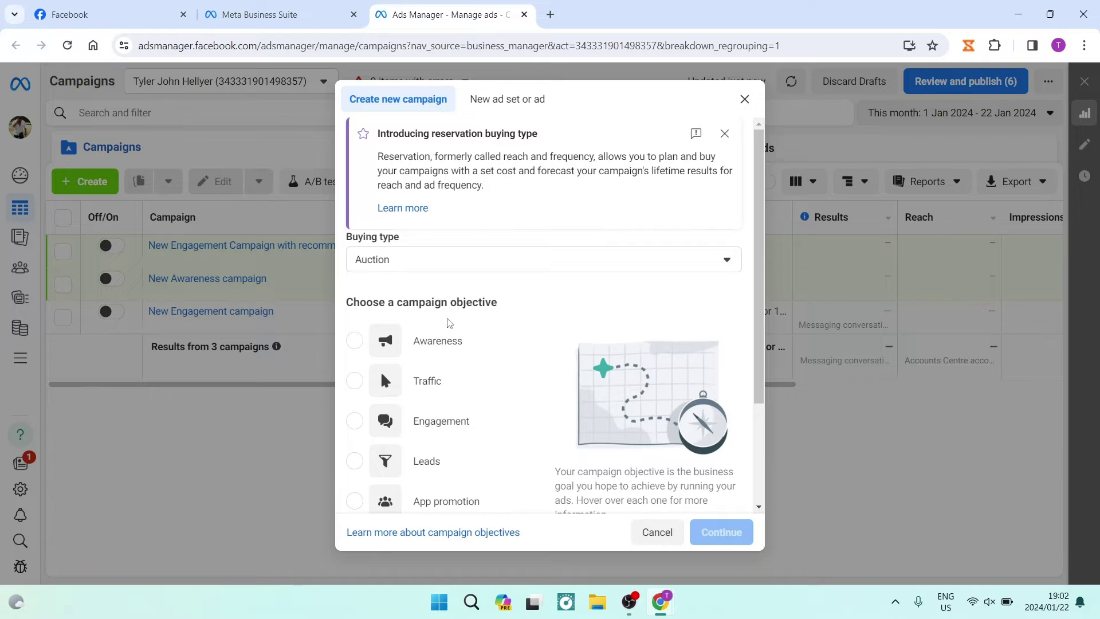
Choose the Engagement objective with a Manual engagement campaign setup
{"action": "scroll", "coordinate": [457, 367], "scroll_direction": "down", "scroll_amount": 3}
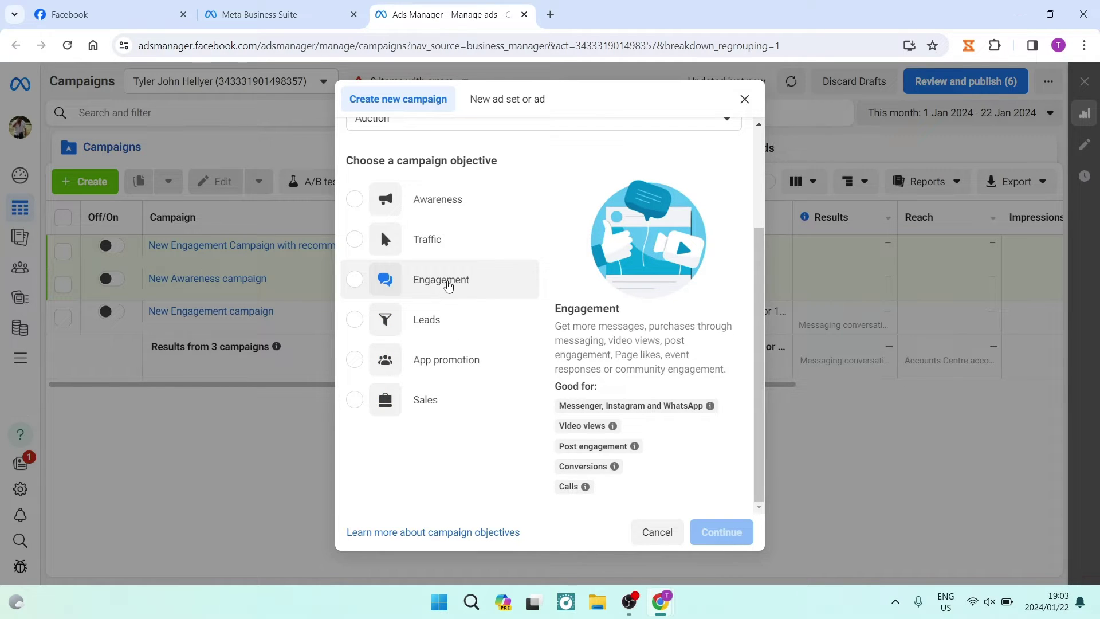
{"action": "left_click", "coordinate": [448, 284]}
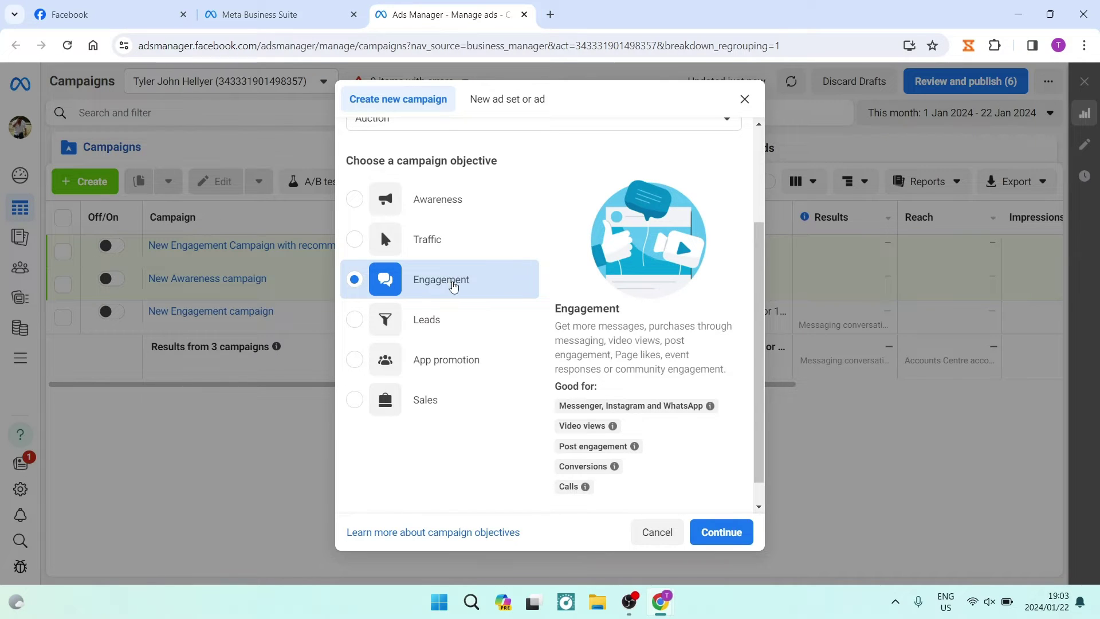
{"action": "left_click", "coordinate": [718, 533]}
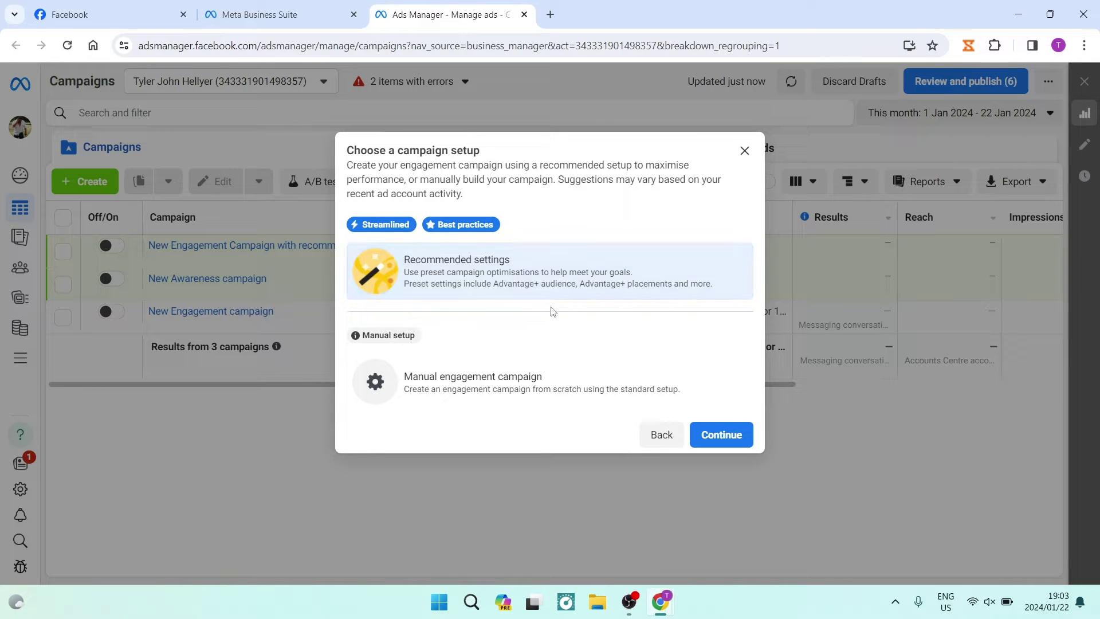
{"action": "left_click", "coordinate": [468, 388]}
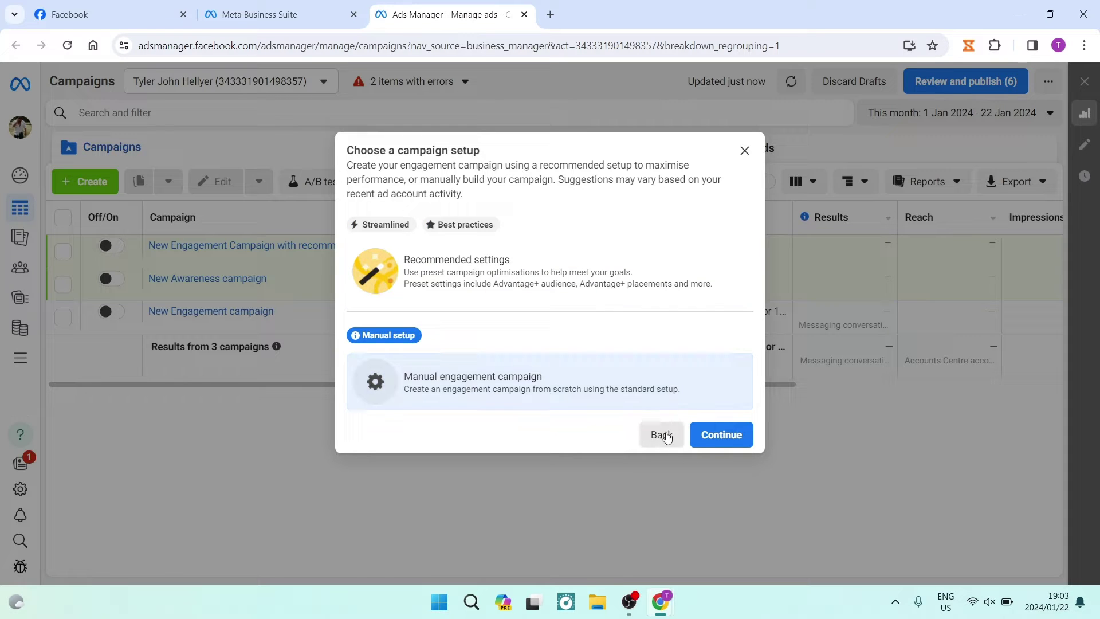
{"action": "left_click", "coordinate": [711, 441]}
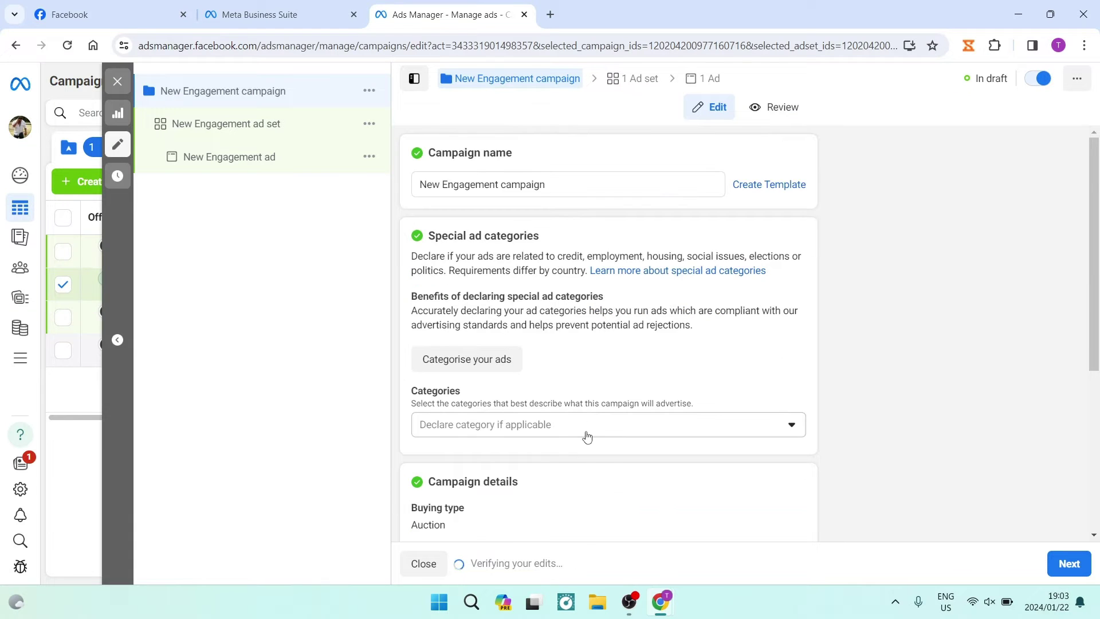
Rename the campaign 'New Engagement campaign 2' and proceed to the ad set
{"action": "left_click", "coordinate": [562, 187]}
{"action": "type", "text": "2"}
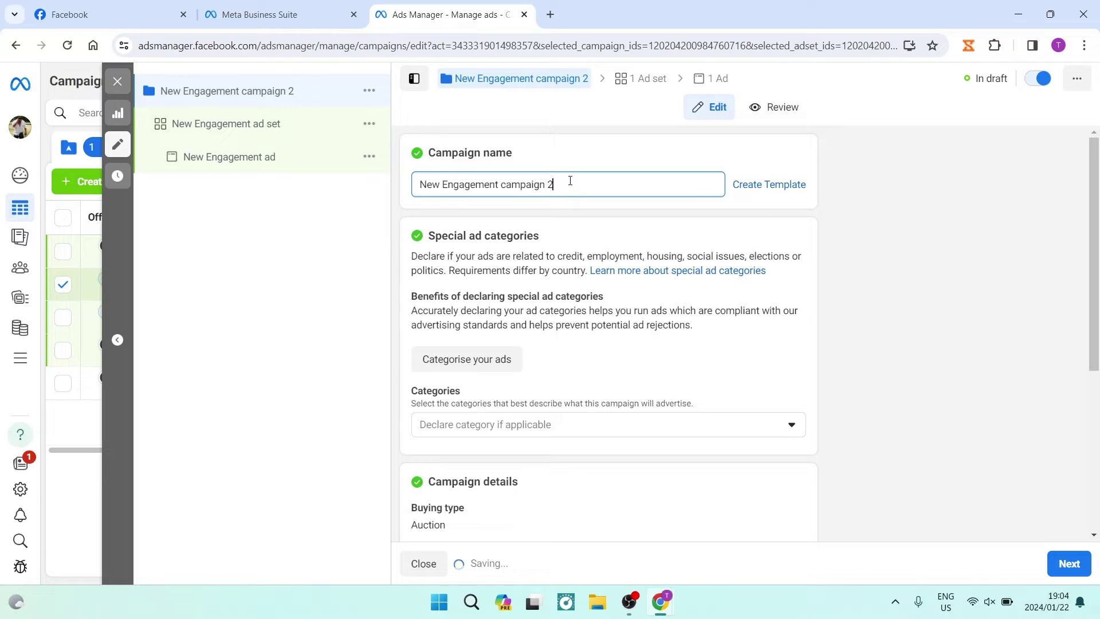
{"action": "scroll", "coordinate": [553, 241], "scroll_direction": "down", "scroll_amount": 3}
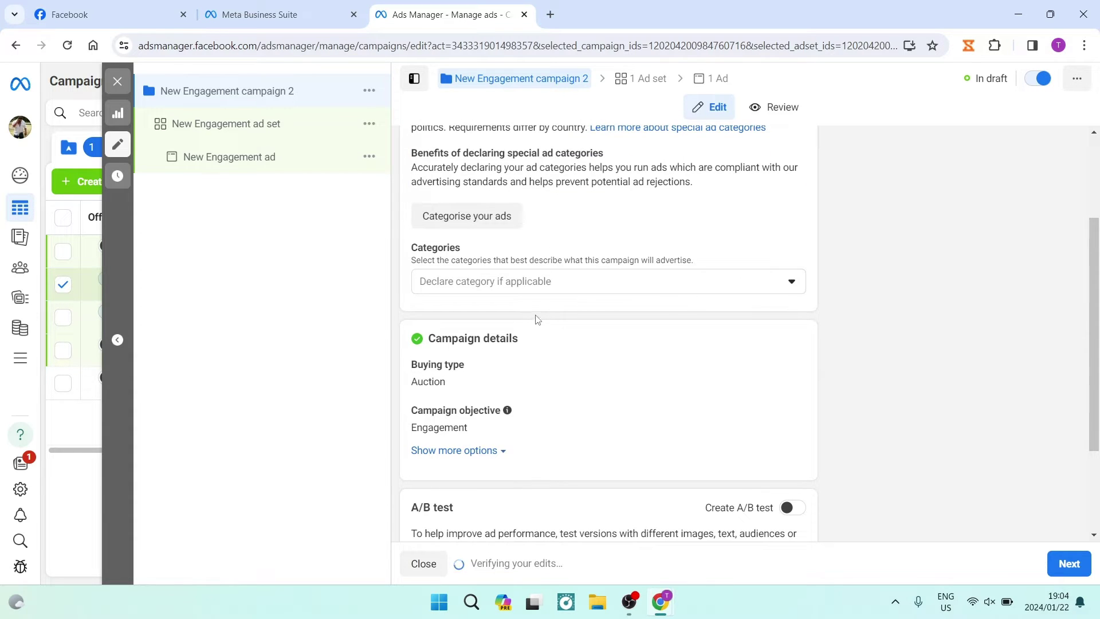
{"action": "scroll", "coordinate": [539, 274], "scroll_direction": "down", "scroll_amount": 2}
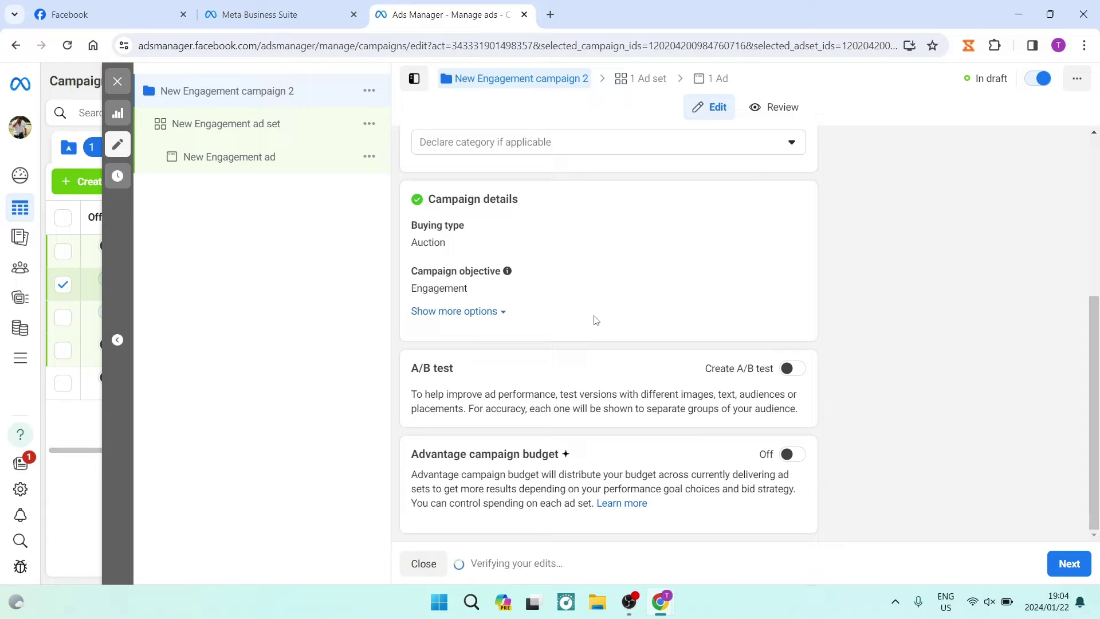
{"action": "left_click", "coordinate": [1059, 565]}
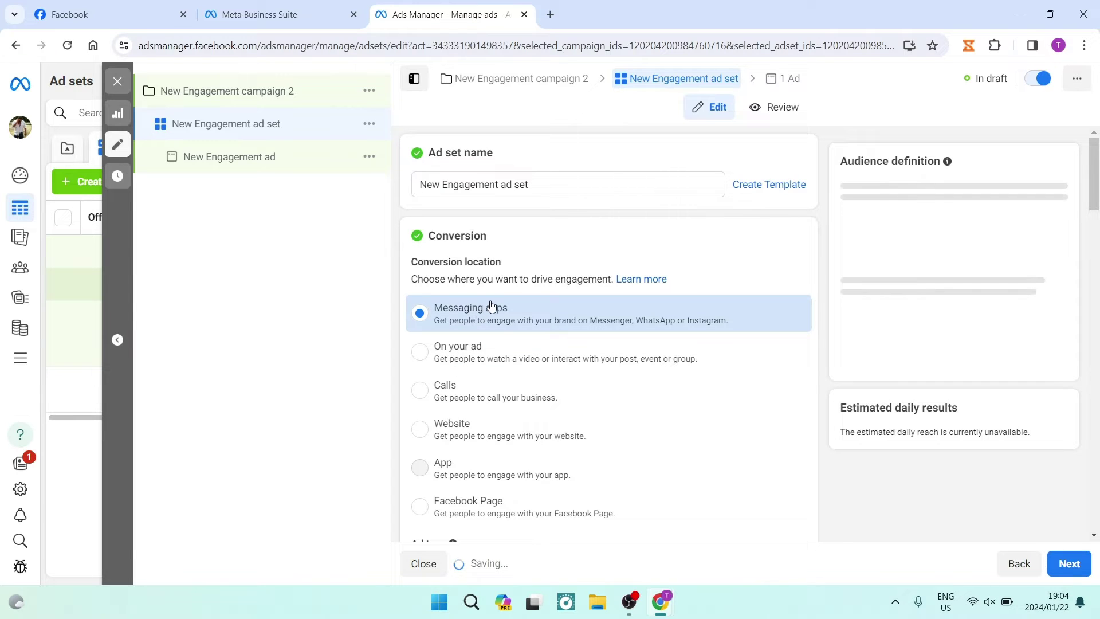
Rename the ad set 'New Engagement ad set 2' and review its Messaging apps conversion settings
{"action": "left_click", "coordinate": [550, 183]}
{"action": "type", "text": "2"}
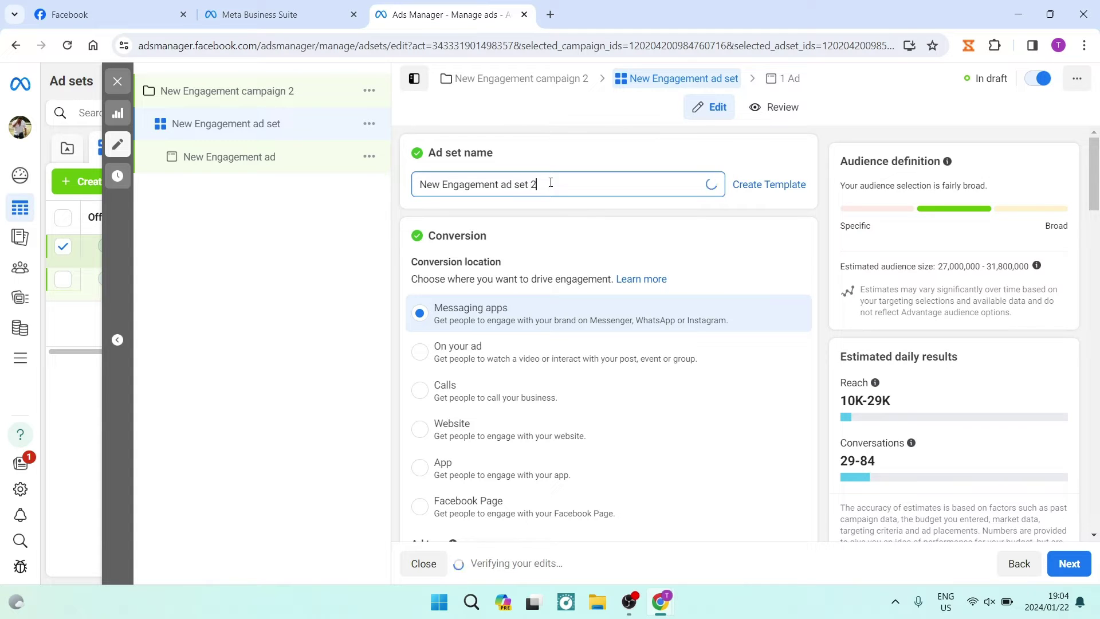
{"action": "scroll", "coordinate": [493, 228], "scroll_direction": "down", "scroll_amount": 1}
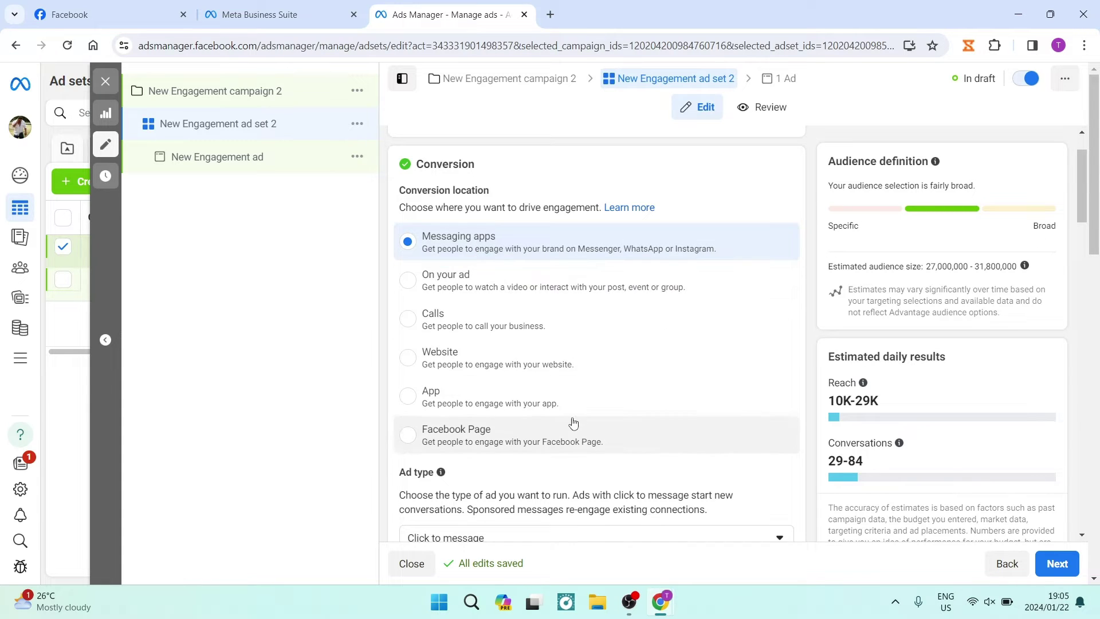
{"action": "scroll", "coordinate": [573, 423], "scroll_direction": "down", "scroll_amount": 2}
{"action": "scroll", "coordinate": [574, 423], "scroll_direction": "down", "scroll_amount": 1}
{"action": "scroll", "coordinate": [590, 373], "scroll_direction": "down", "scroll_amount": 2}
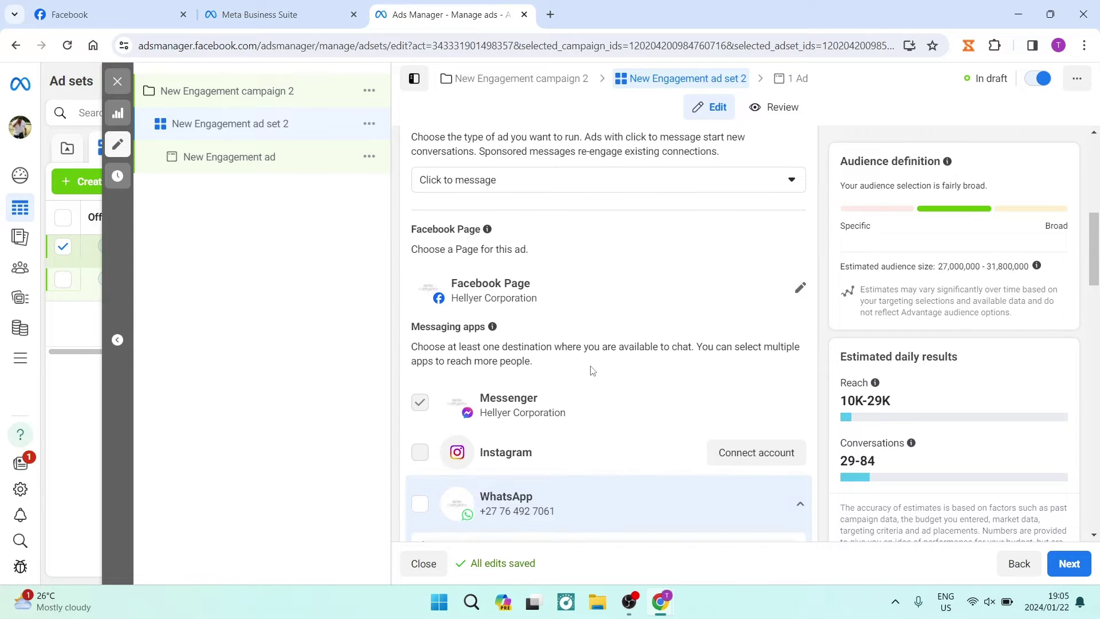
{"action": "scroll", "coordinate": [557, 244], "scroll_direction": "up", "scroll_amount": 2}
{"action": "scroll", "coordinate": [555, 292], "scroll_direction": "down", "scroll_amount": 1}
{"action": "scroll", "coordinate": [556, 298], "scroll_direction": "down", "scroll_amount": 3}
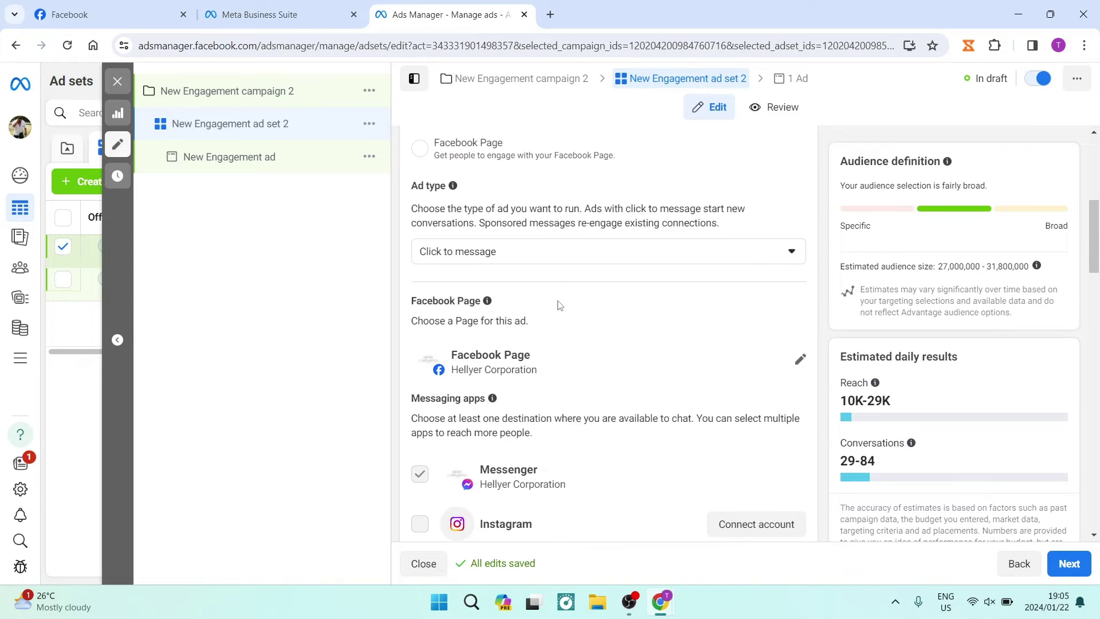
{"action": "scroll", "coordinate": [512, 257], "scroll_direction": "up", "scroll_amount": 1}
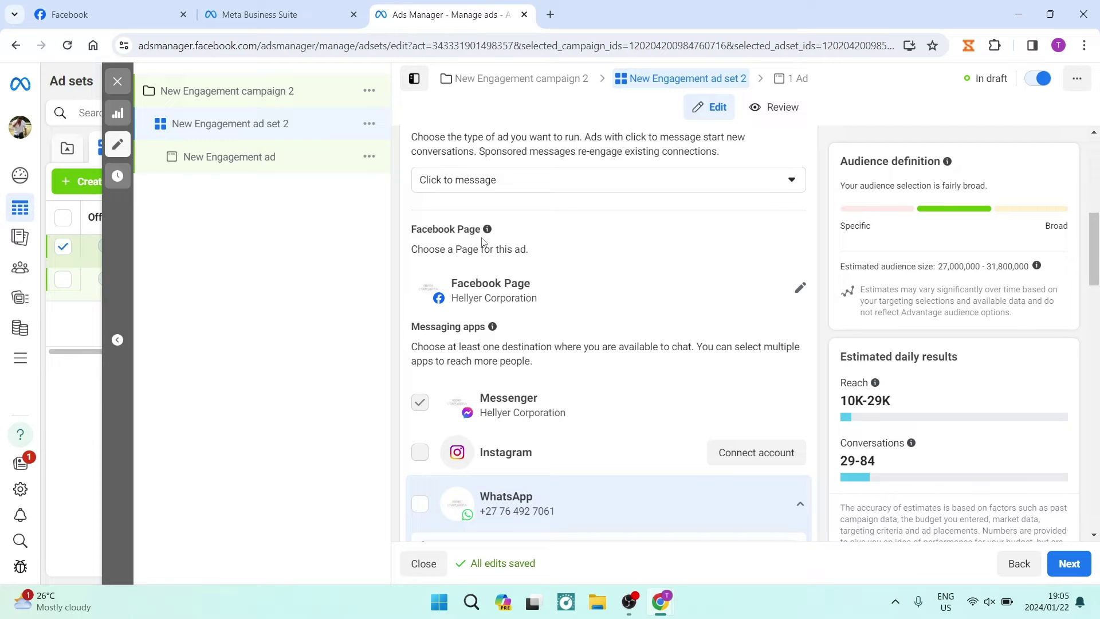
{"action": "left_click", "coordinate": [127, 23]}
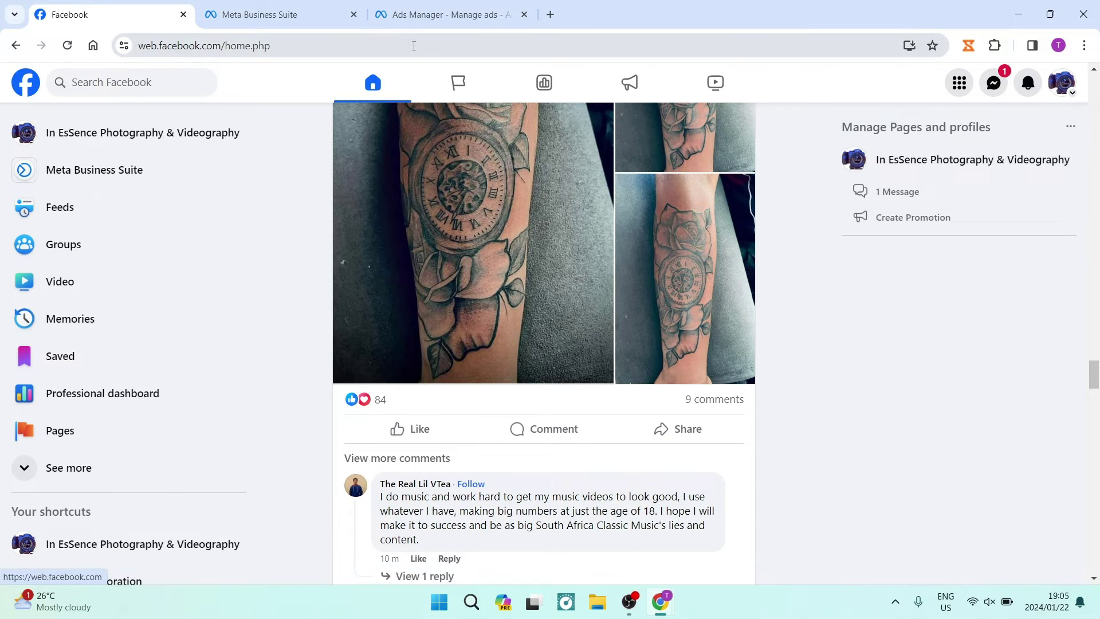
{"action": "left_click", "coordinate": [416, 20]}
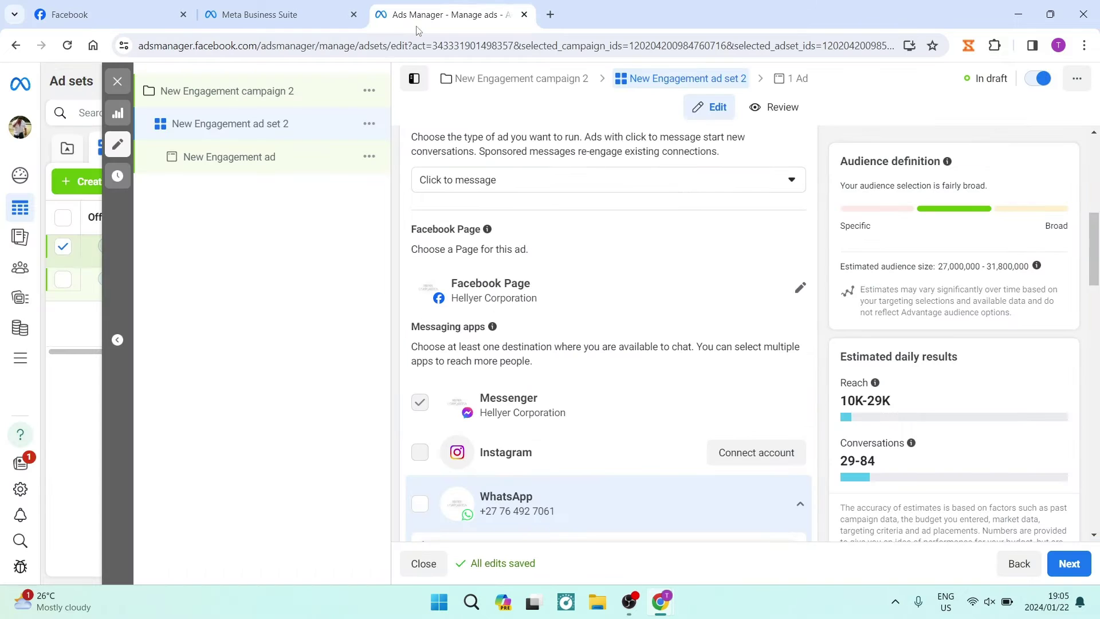
Replace Hellyer Corporation with In EsSence Photography & Videography as the ad set's Page
{"action": "left_click", "coordinate": [800, 288]}
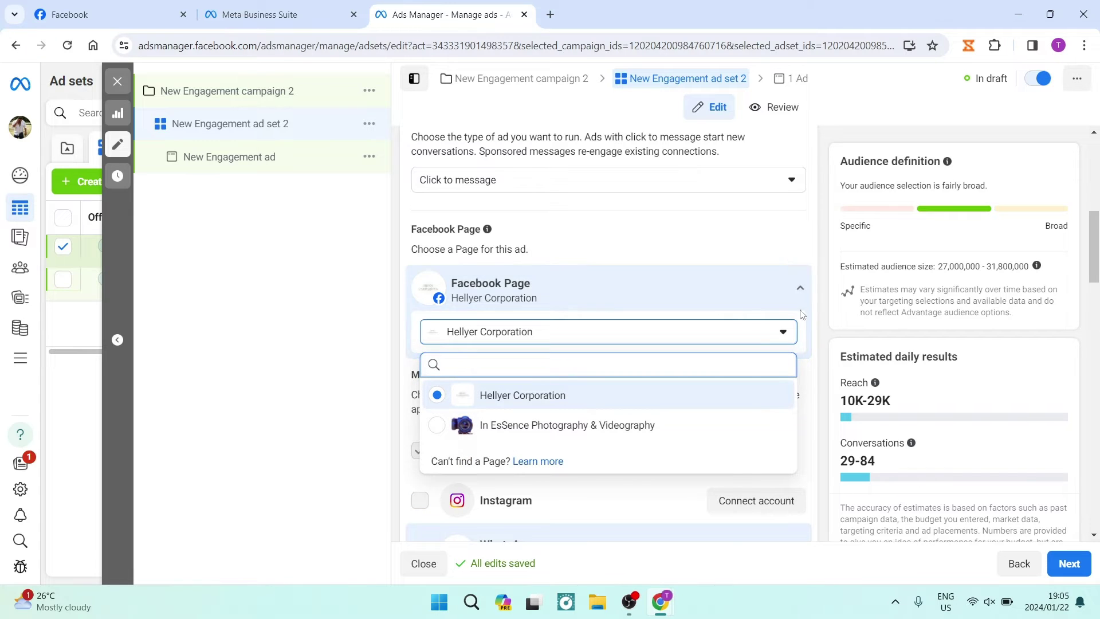
{"action": "left_click", "coordinate": [559, 427]}
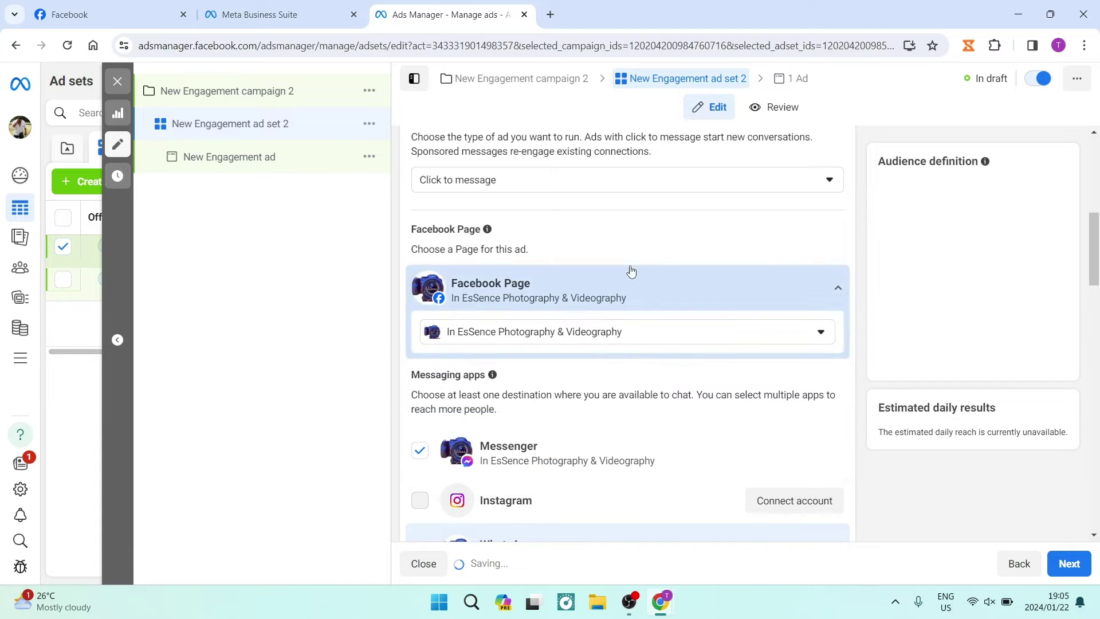
{"action": "left_click", "coordinate": [589, 332]}
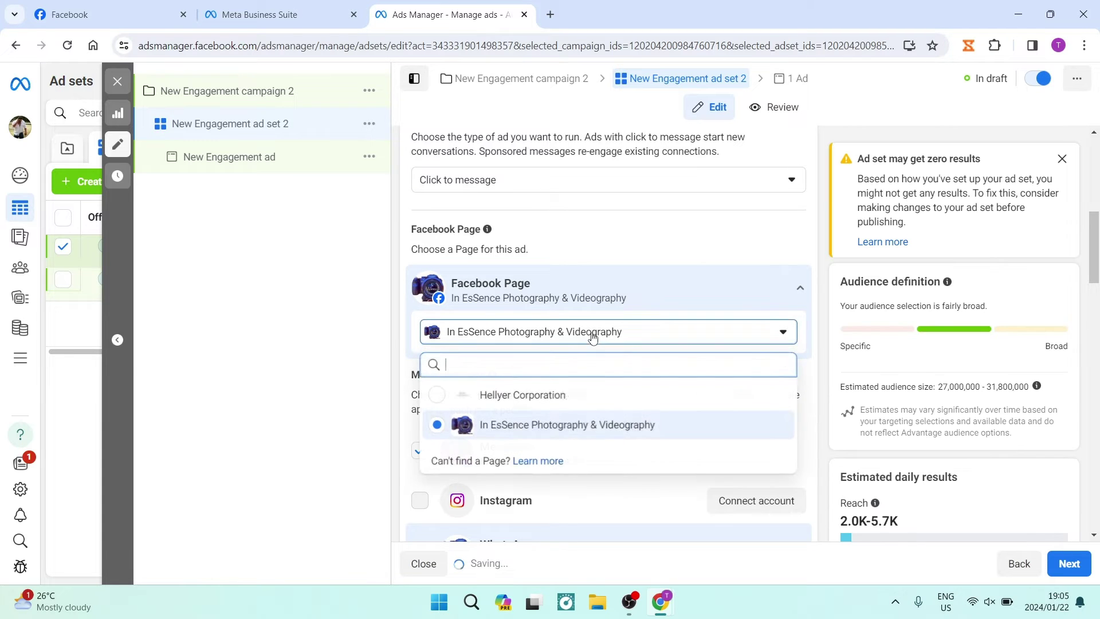
{"action": "left_click", "coordinate": [559, 437]}
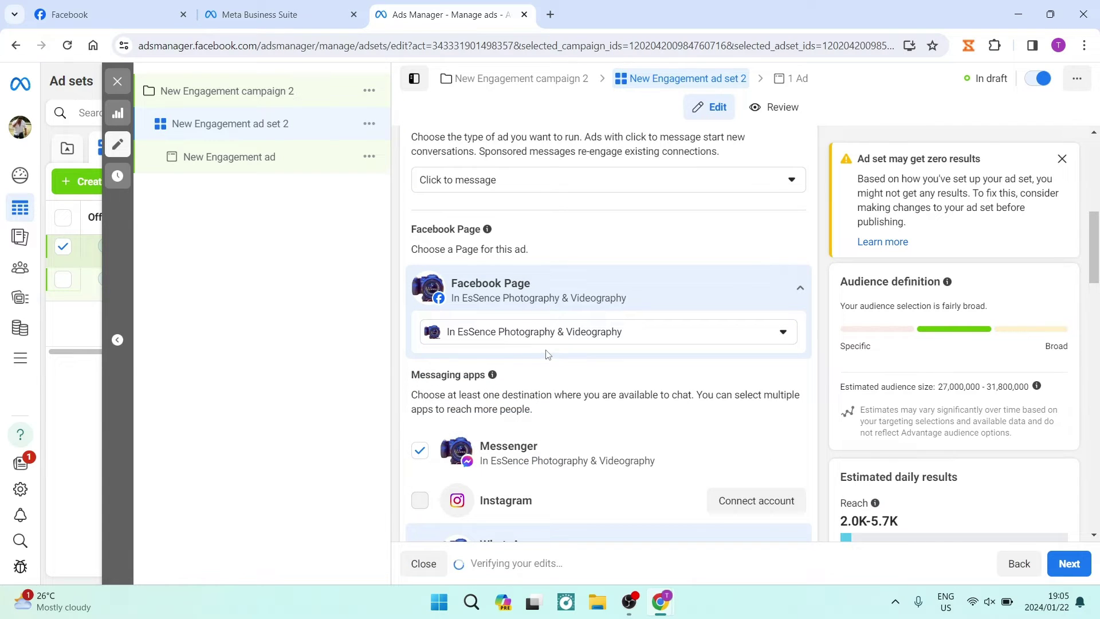
{"action": "scroll", "coordinate": [547, 354], "scroll_direction": "down", "scroll_amount": 3}
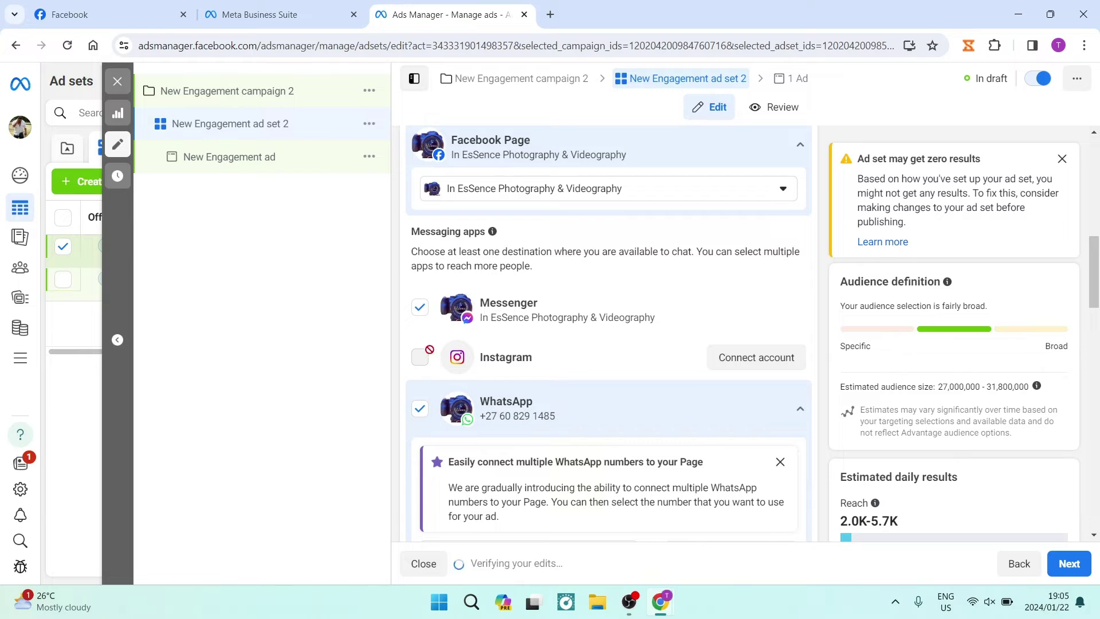
Uncheck Messenger so only WhatsApp remains, then continue to the ad settings
{"action": "left_click", "coordinate": [420, 309]}
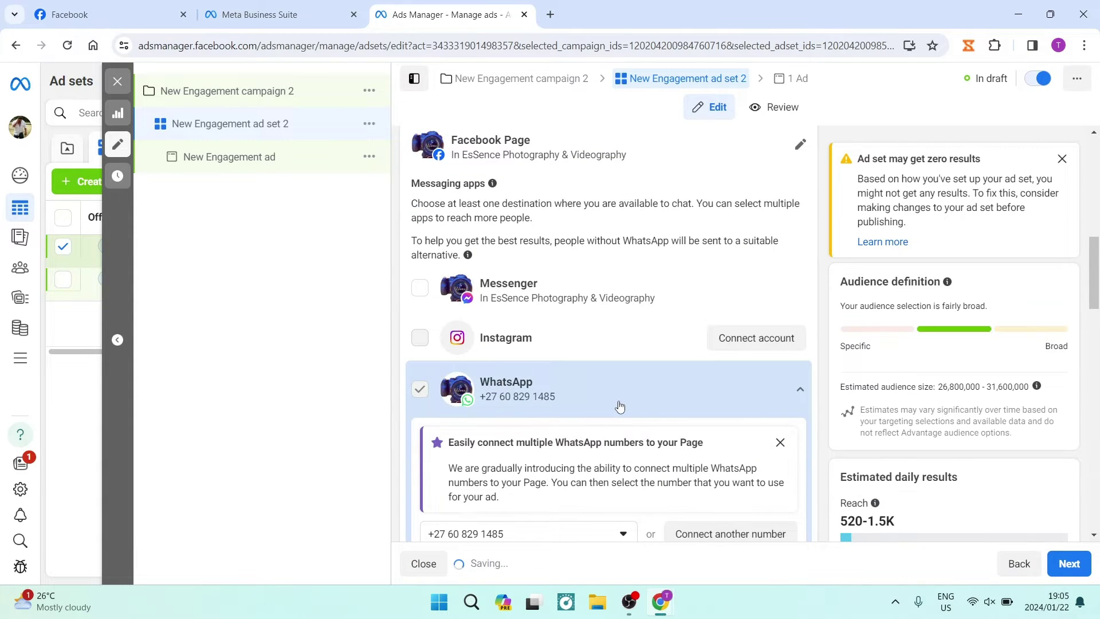
{"action": "scroll", "coordinate": [619, 407], "scroll_direction": "down", "scroll_amount": 4}
{"action": "scroll", "coordinate": [642, 374], "scroll_direction": "down", "scroll_amount": 2}
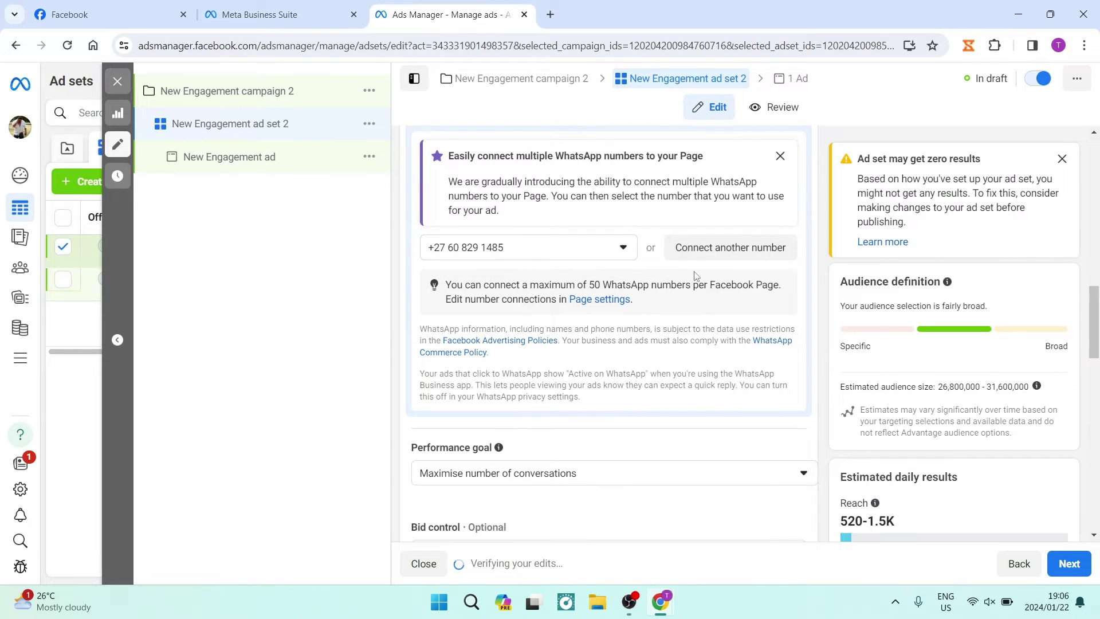
{"action": "scroll", "coordinate": [695, 298], "scroll_direction": "down", "scroll_amount": 6}
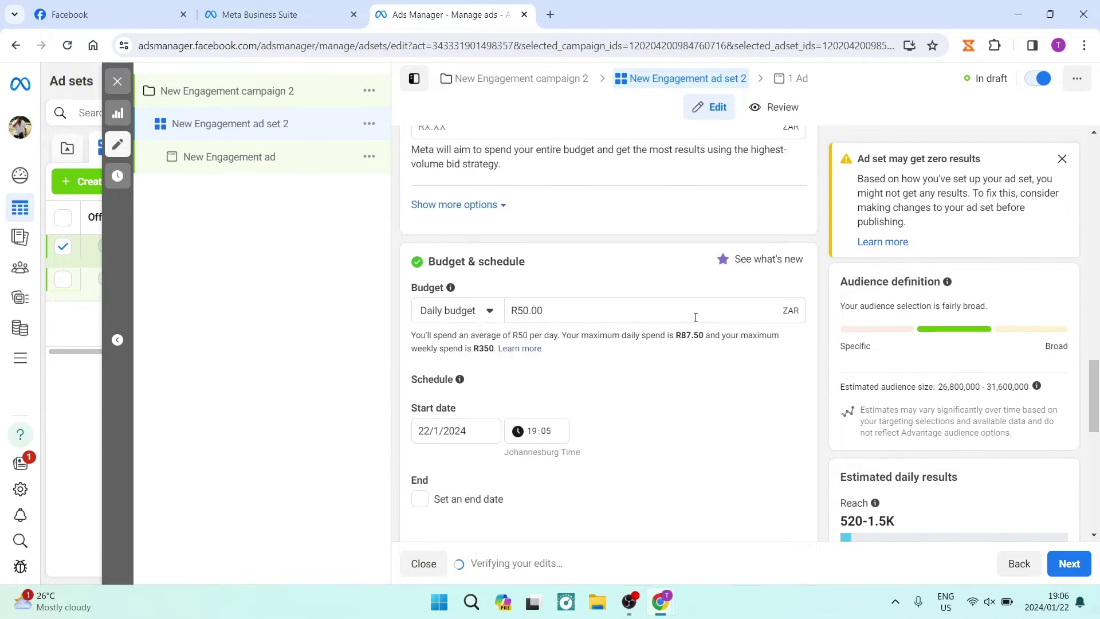
{"action": "scroll", "coordinate": [695, 317], "scroll_direction": "down", "scroll_amount": 5}
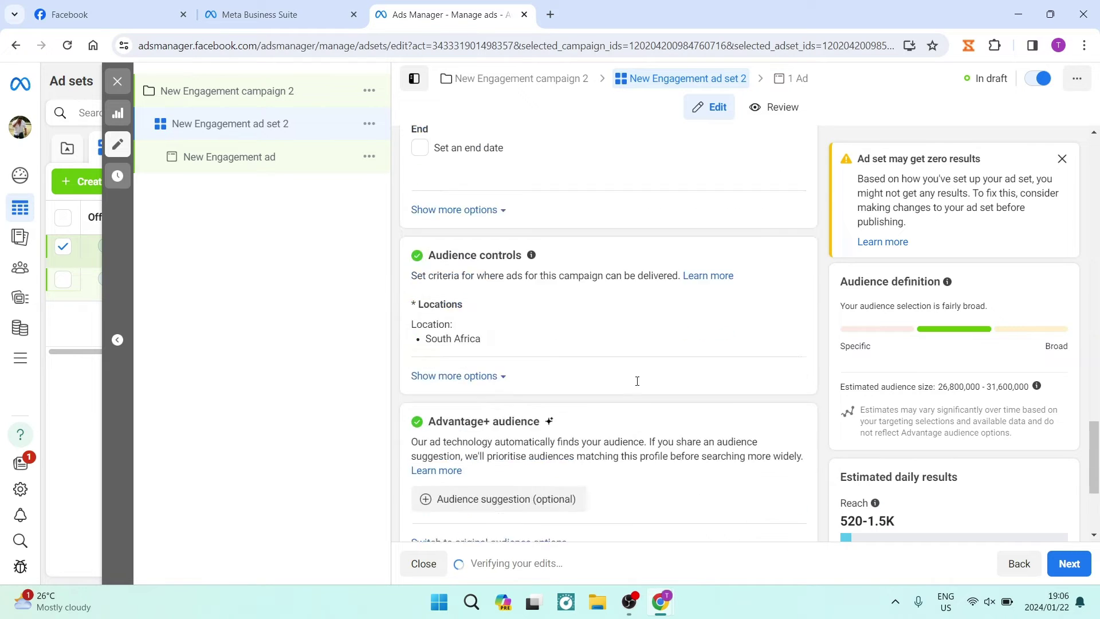
{"action": "scroll", "coordinate": [637, 380], "scroll_direction": "down", "scroll_amount": 3}
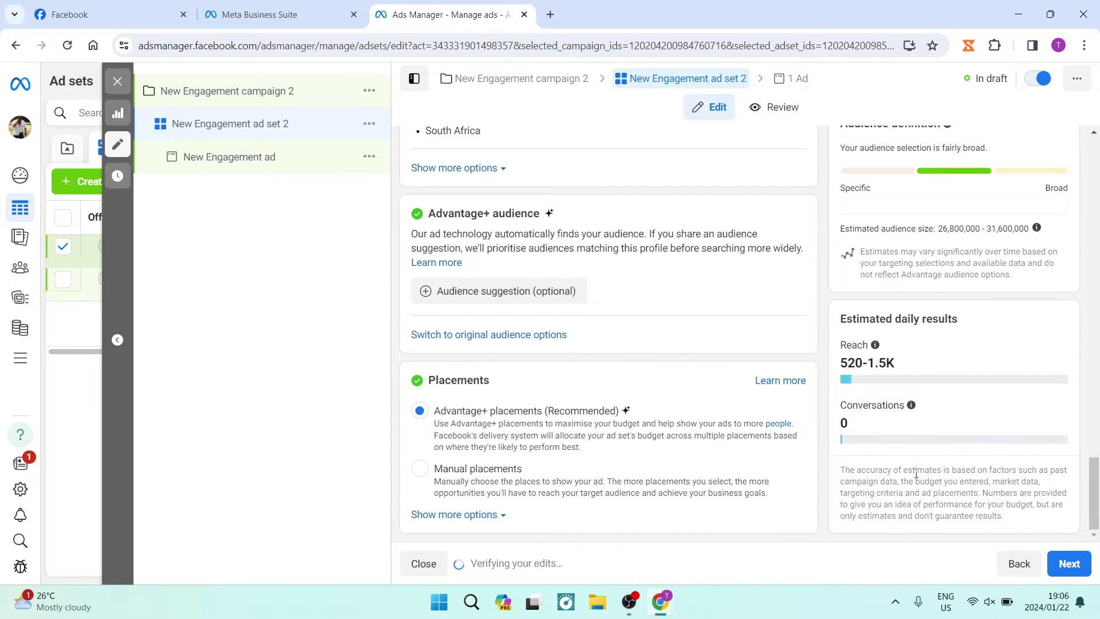
{"action": "left_click", "coordinate": [1049, 564]}
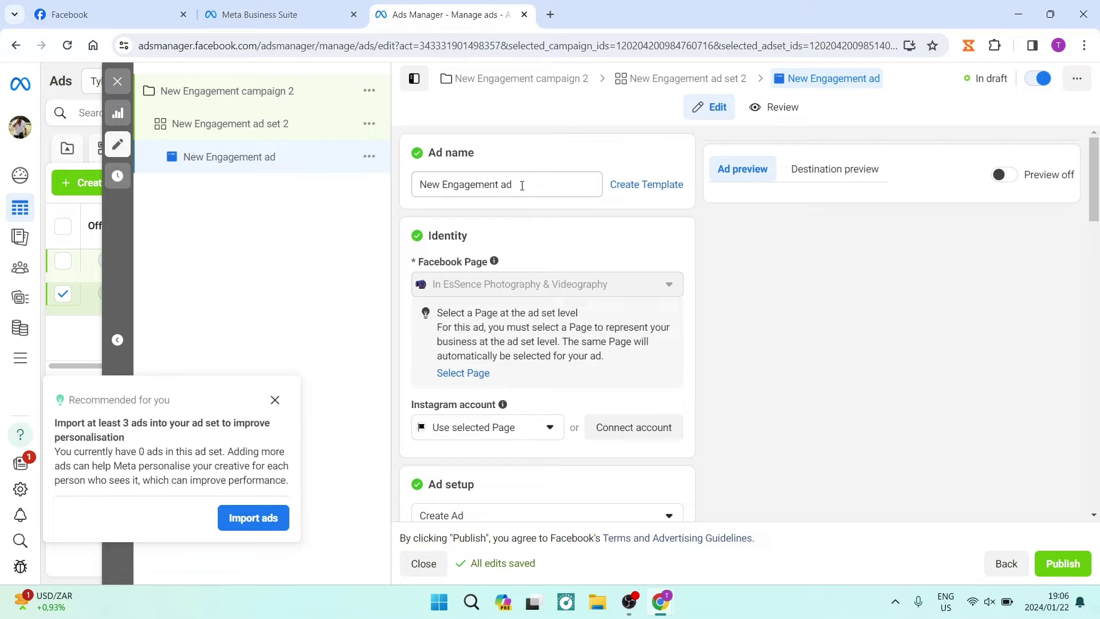
Dismiss the Recommended popup, keep Create Ad, and select the Carousel format
{"action": "left_click", "coordinate": [275, 400]}
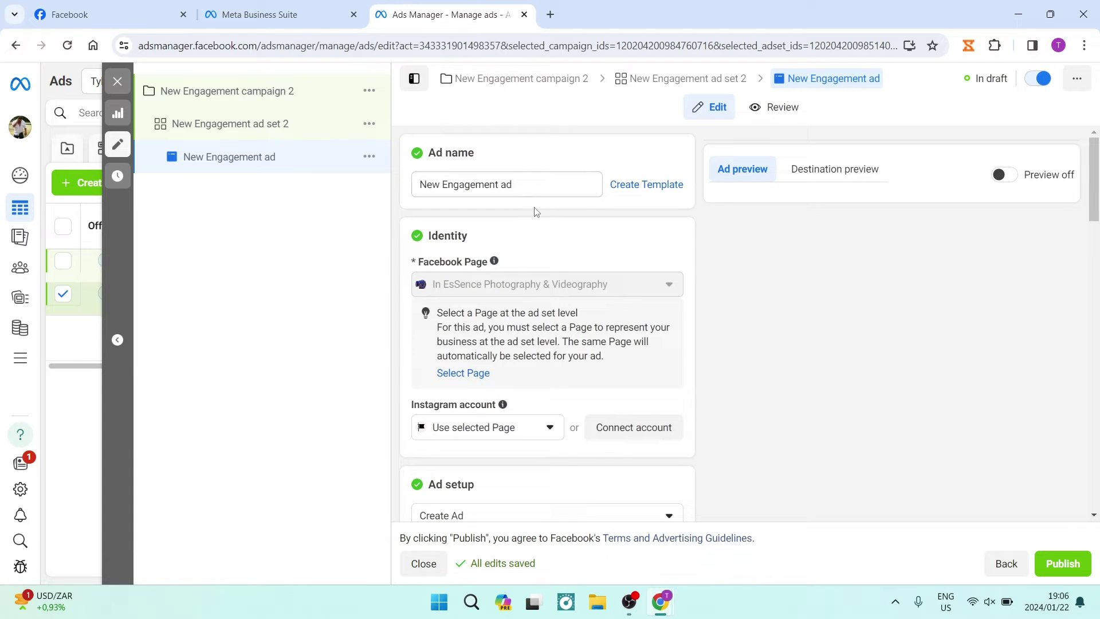
{"action": "scroll", "coordinate": [546, 308], "scroll_direction": "down", "scroll_amount": 4}
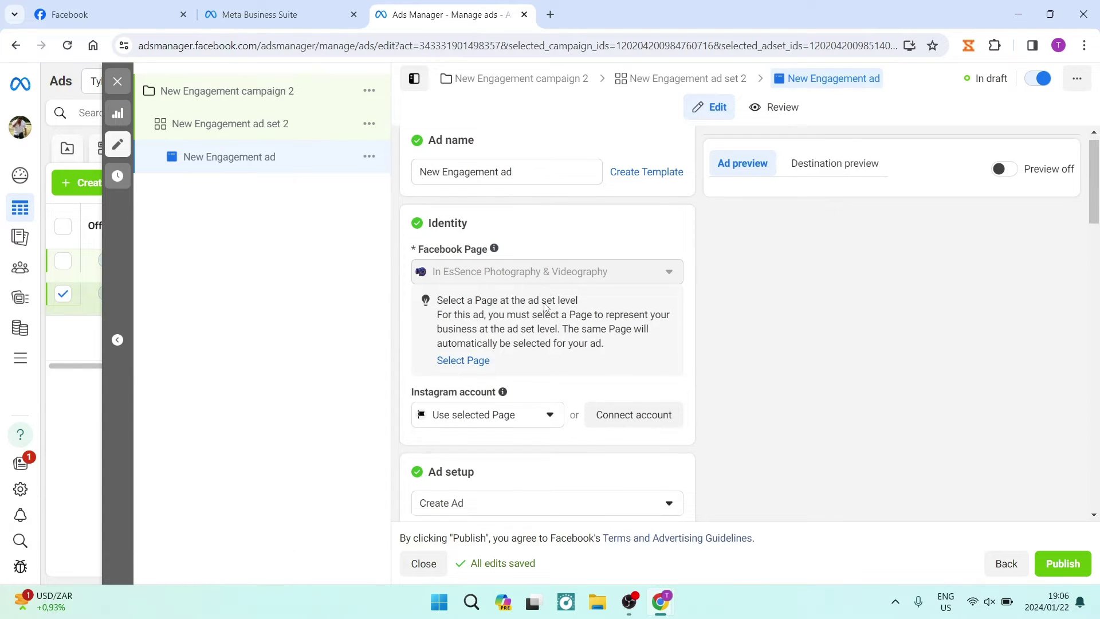
{"action": "scroll", "coordinate": [546, 308], "scroll_direction": "down", "scroll_amount": 1}
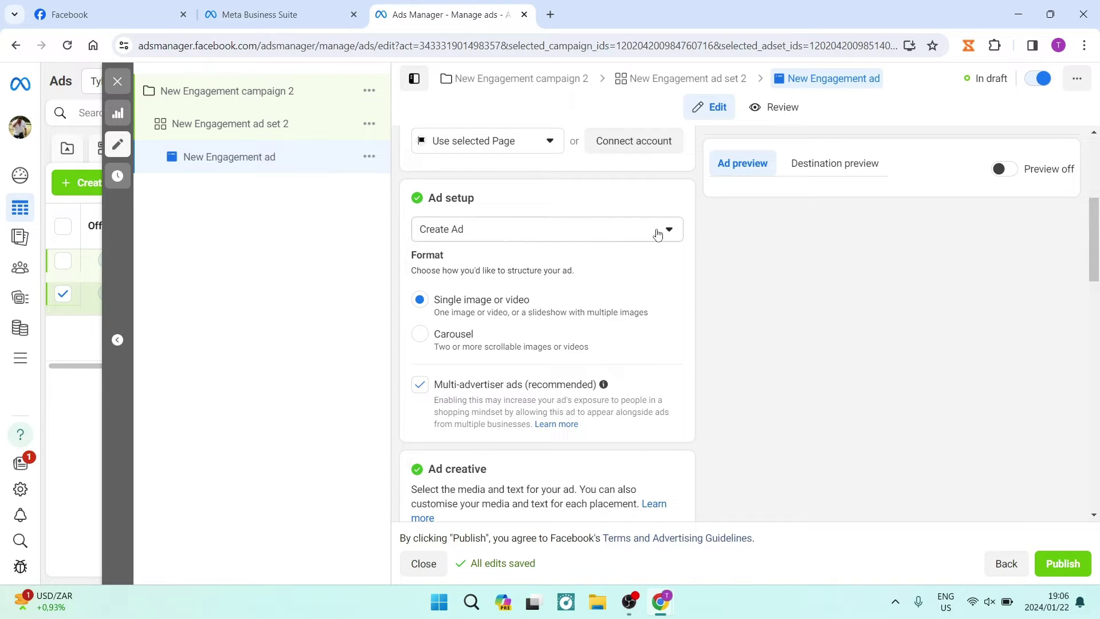
{"action": "left_click", "coordinate": [657, 235]}
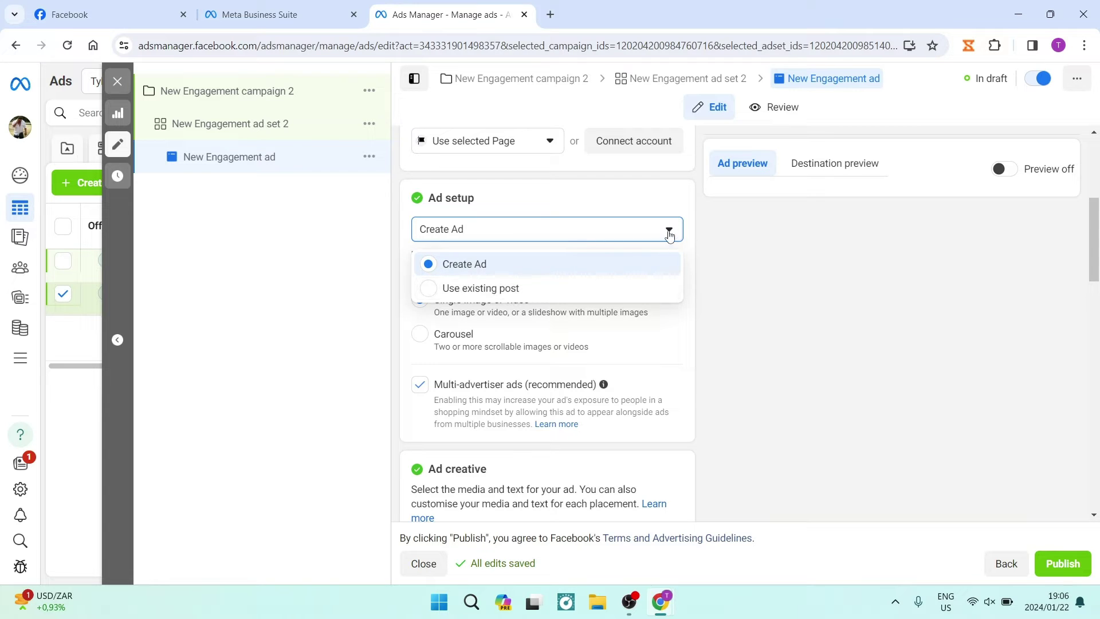
{"action": "left_click", "coordinate": [669, 235]}
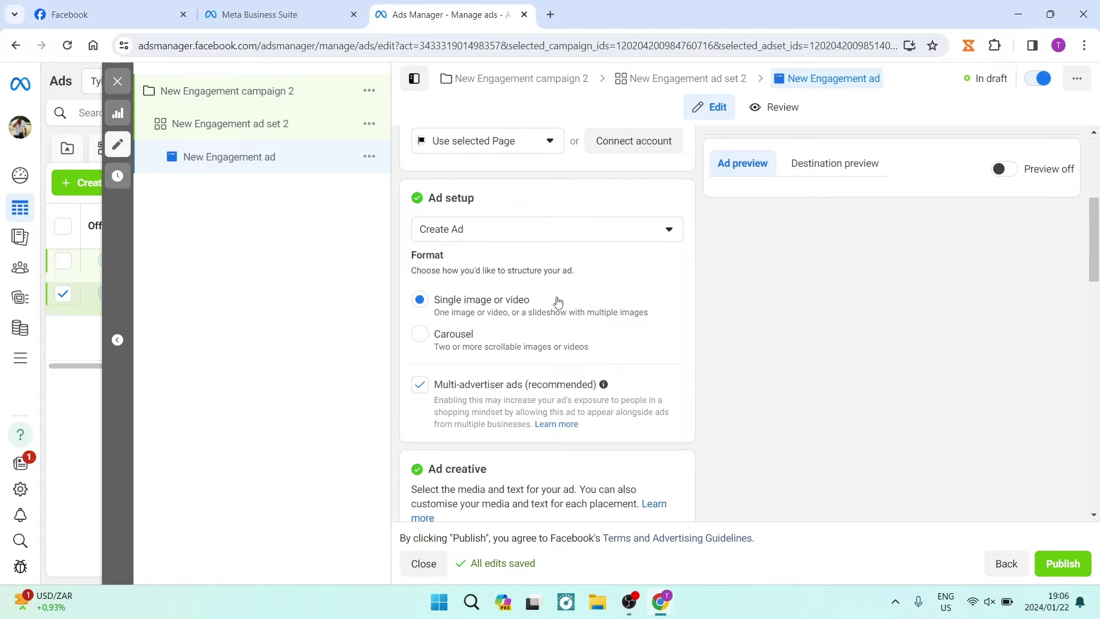
{"action": "left_click", "coordinate": [423, 338]}
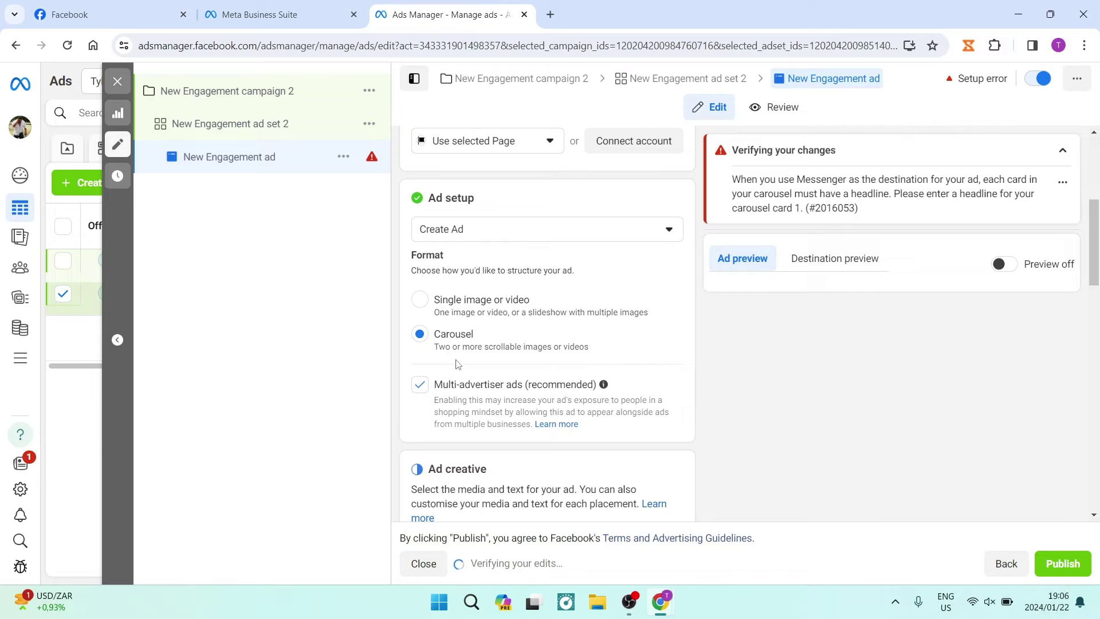
{"action": "scroll", "coordinate": [455, 369], "scroll_direction": "down", "scroll_amount": 1}
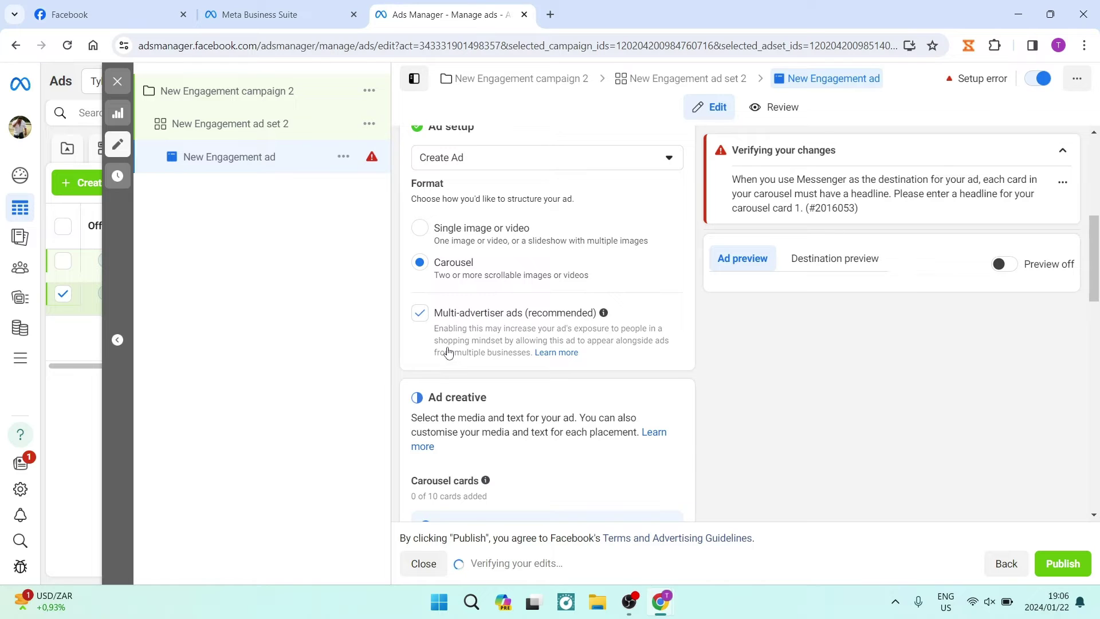
{"action": "scroll", "coordinate": [449, 351], "scroll_direction": "down", "scroll_amount": 3}
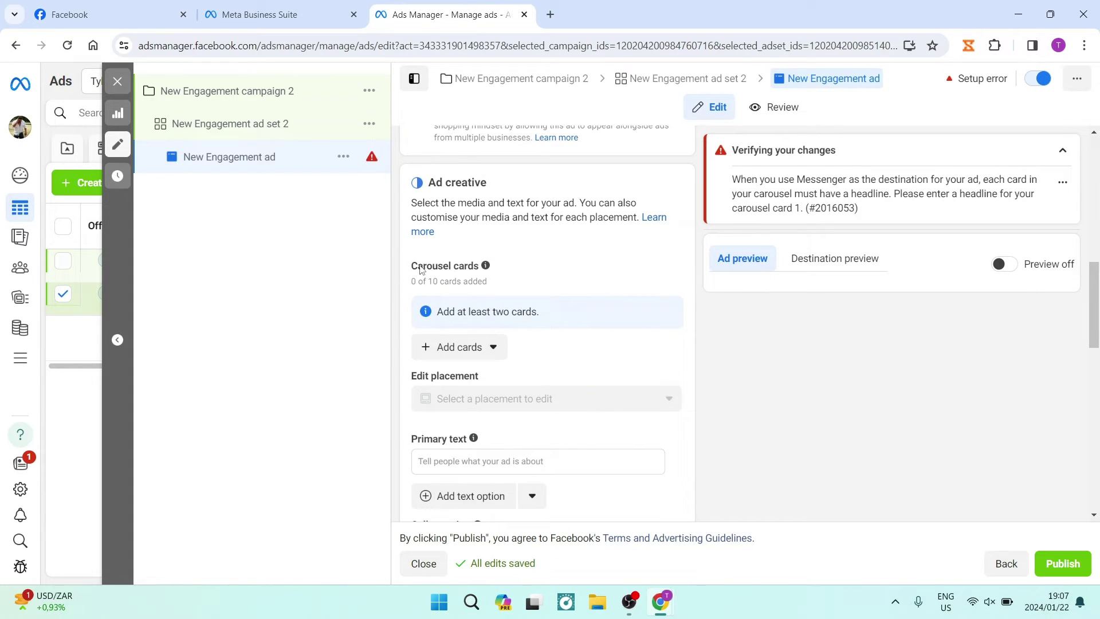
{"action": "scroll", "coordinate": [452, 269], "scroll_direction": "down", "scroll_amount": 1}
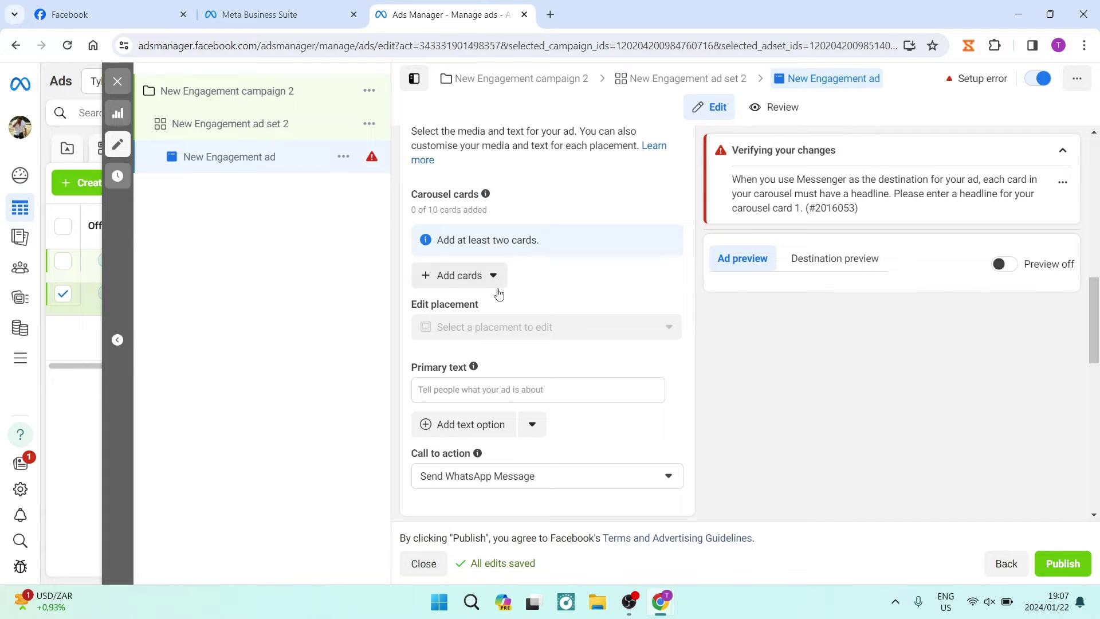
Add 10 image cards to the carousel using photos from the Page tab
{"action": "left_click", "coordinate": [461, 276]}
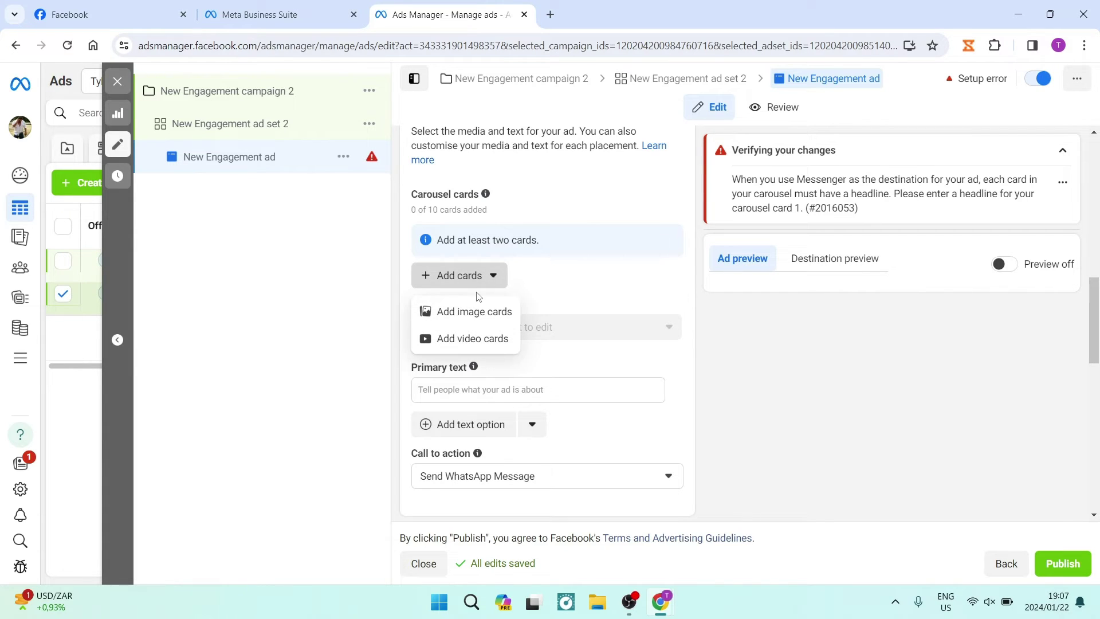
{"action": "left_click", "coordinate": [471, 313]}
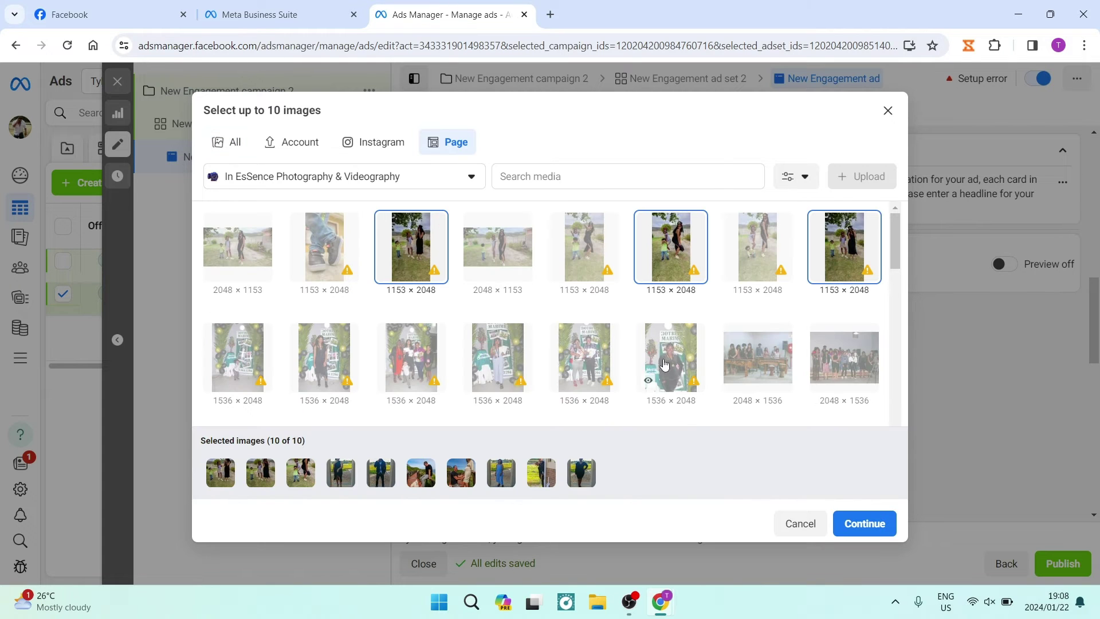
{"action": "left_click", "coordinate": [853, 522]}
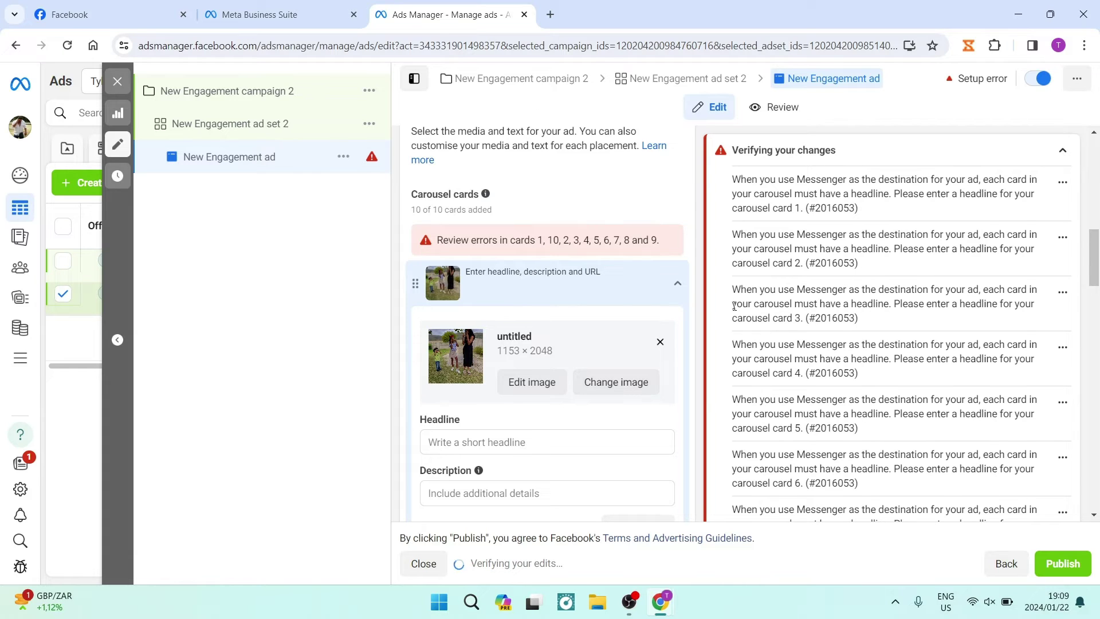
Give the first card the headline 'Book Now' and the next 'Looking for a Photographer'
{"action": "scroll", "coordinate": [619, 306], "scroll_direction": "down", "scroll_amount": 2}
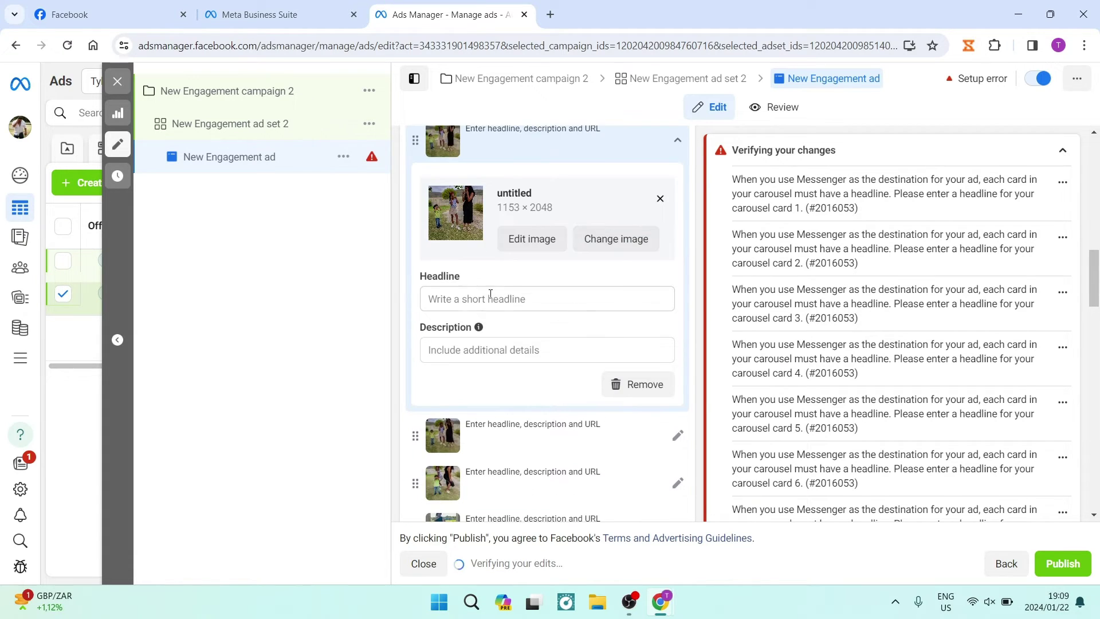
{"action": "scroll", "coordinate": [496, 277], "scroll_direction": "down", "scroll_amount": 1}
{"action": "scroll", "coordinate": [491, 285], "scroll_direction": "up", "scroll_amount": 3}
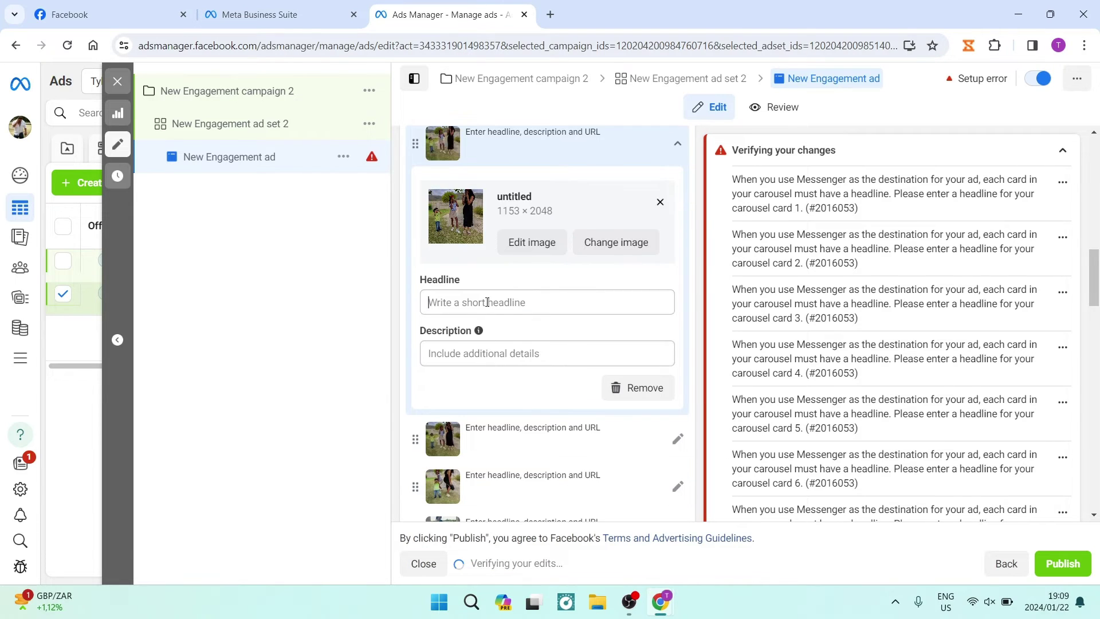
{"action": "left_click", "coordinate": [489, 299]}
{"action": "type", "text": "B"}
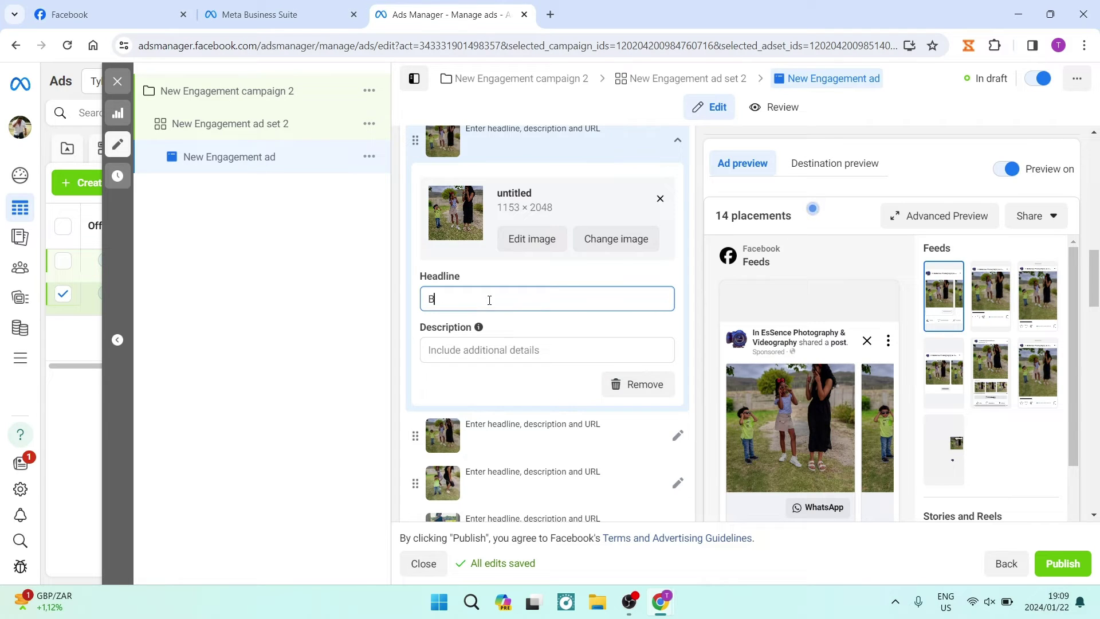
{"action": "type", "text": "ook N"}
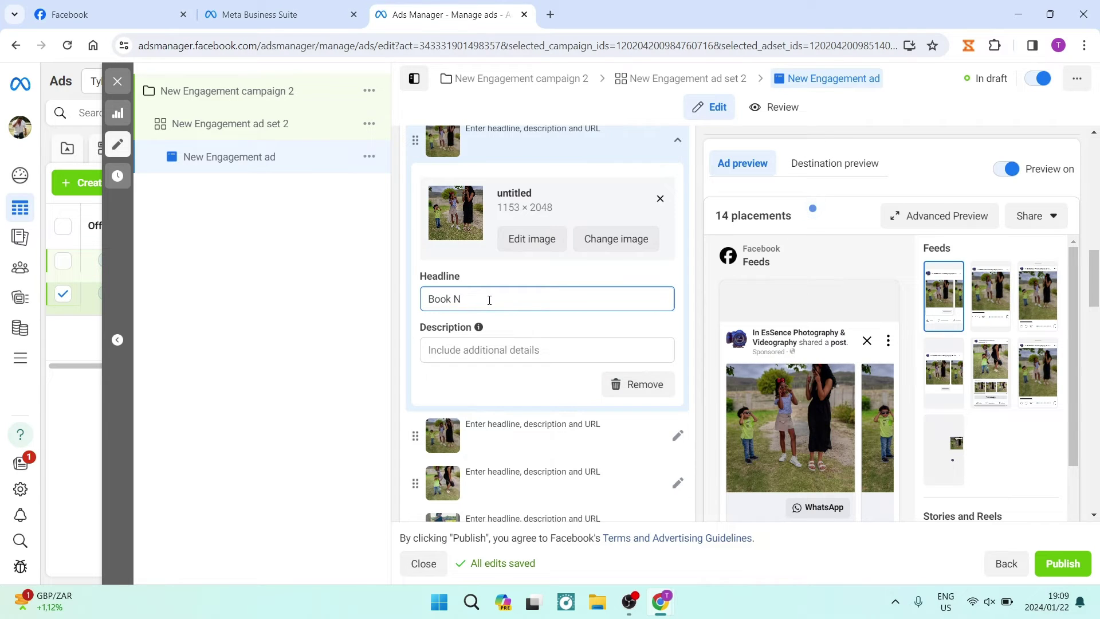
{"action": "type", "text": "ow"}
{"action": "left_click", "coordinate": [677, 434]}
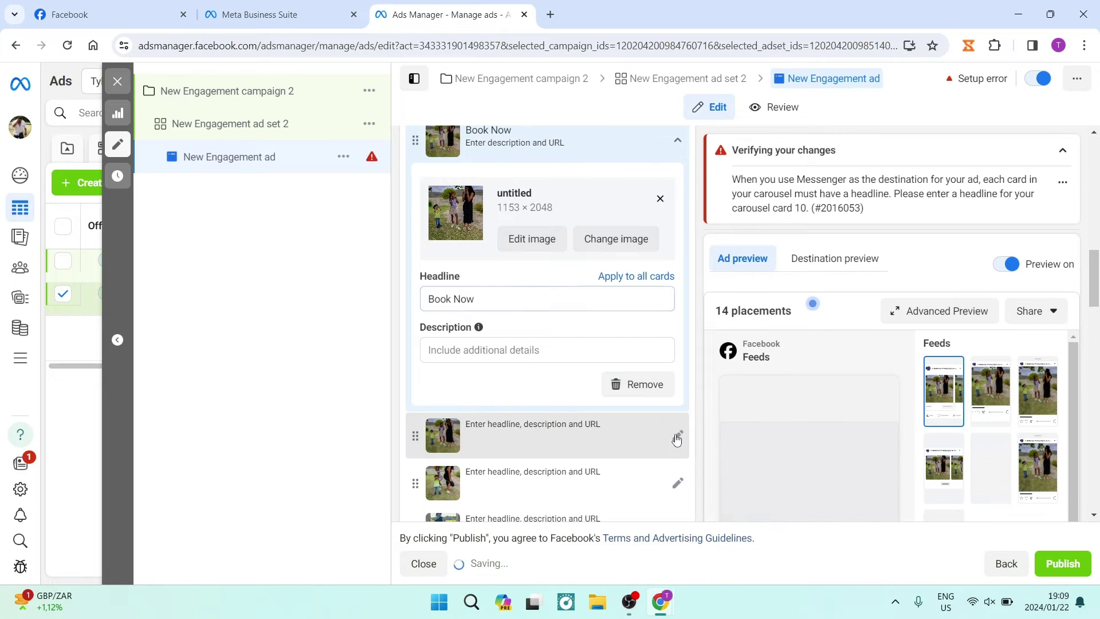
{"action": "left_click", "coordinate": [496, 346]}
{"action": "type", "text": "Loo"}
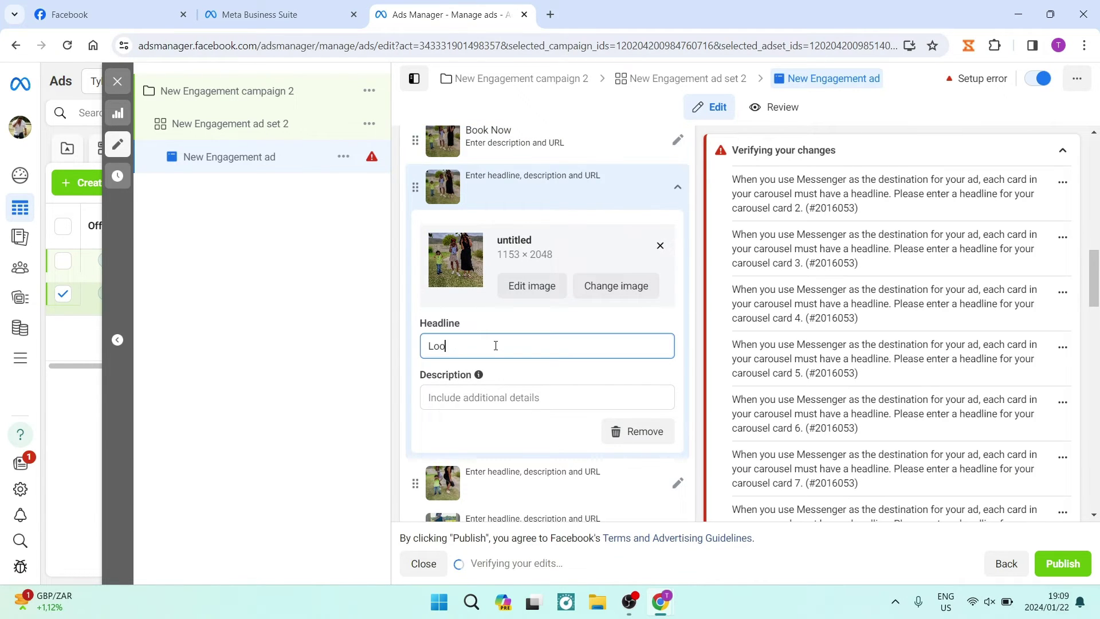
{"action": "type", "text": "king for a Photographer"}
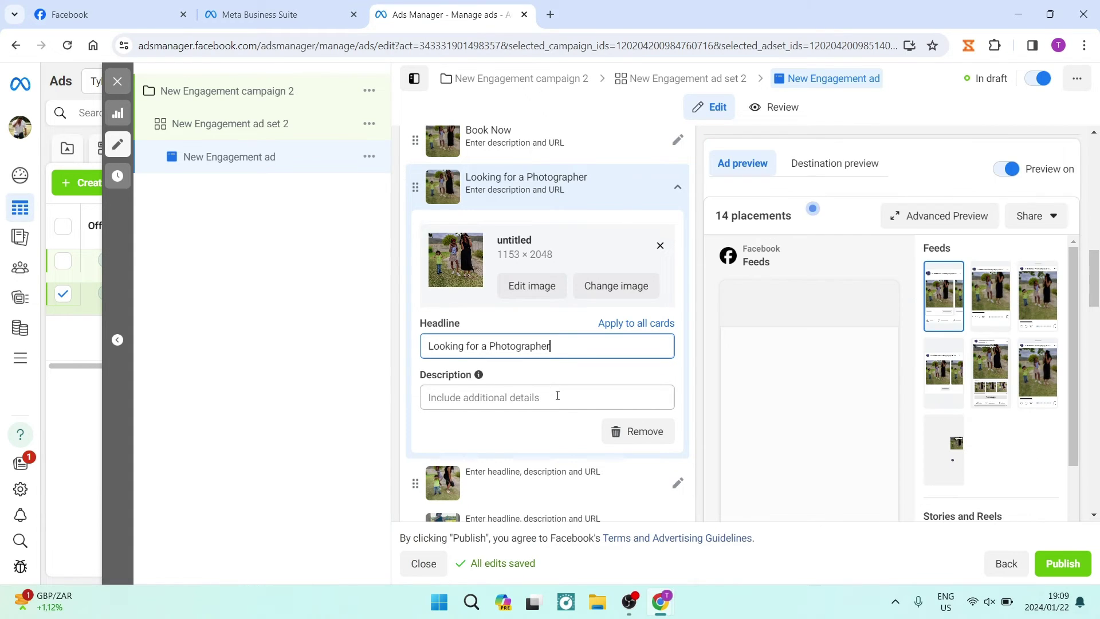
{"action": "scroll", "coordinate": [550, 390], "scroll_direction": "up", "scroll_amount": 5}
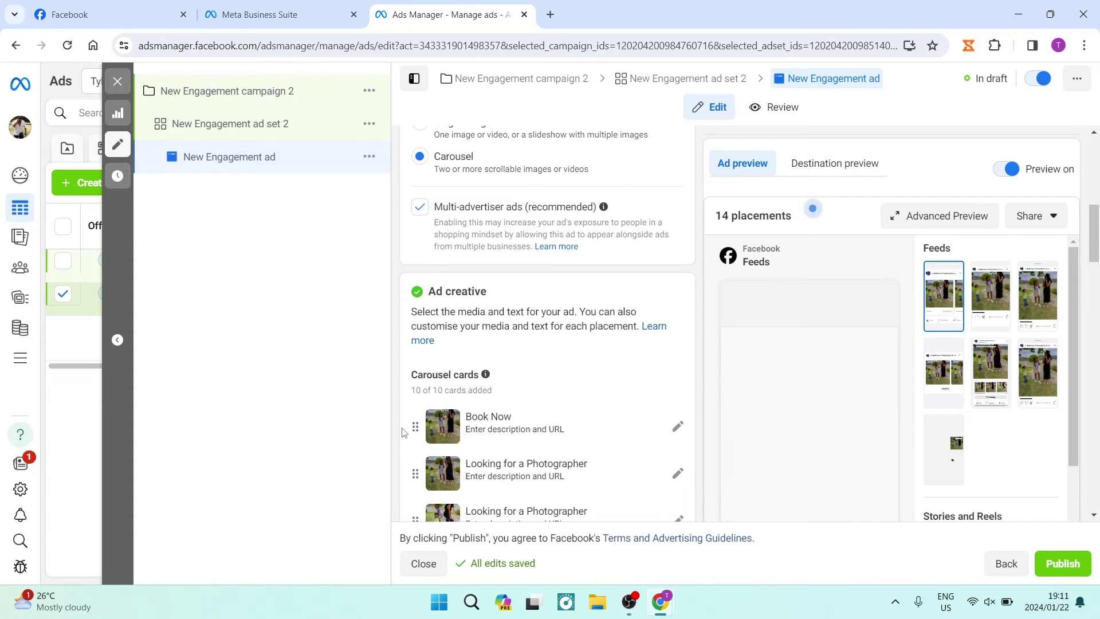
Review the ad preview and publish New Engagement campaign 2 with its WhatsApp carousel ad
{"action": "scroll", "coordinate": [415, 430], "scroll_direction": "down", "scroll_amount": 1}
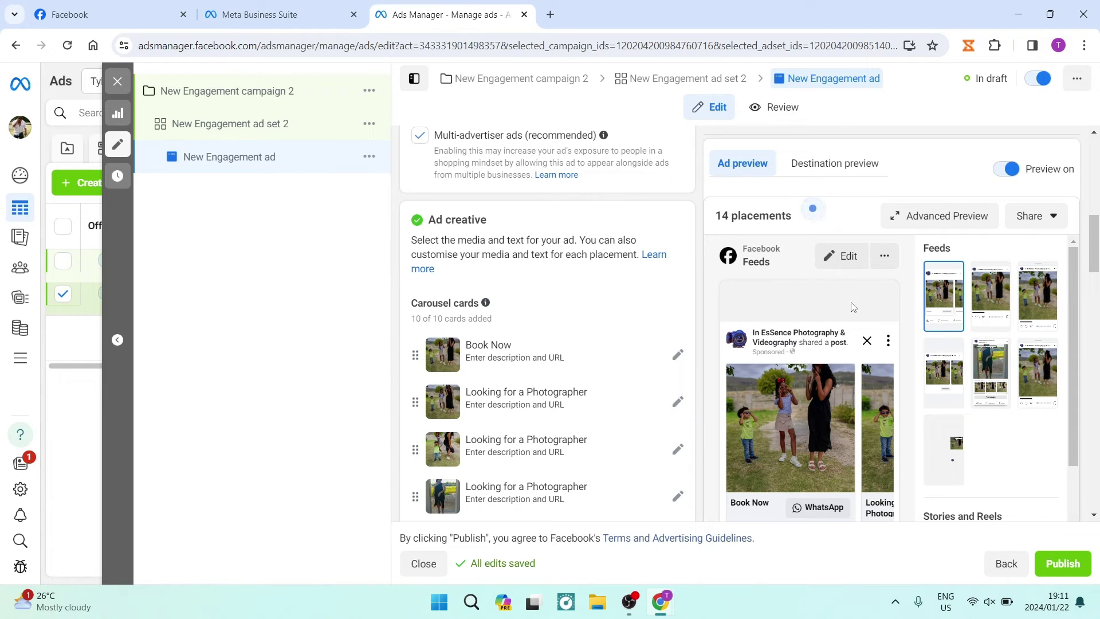
{"action": "left_click", "coordinate": [1060, 564]}
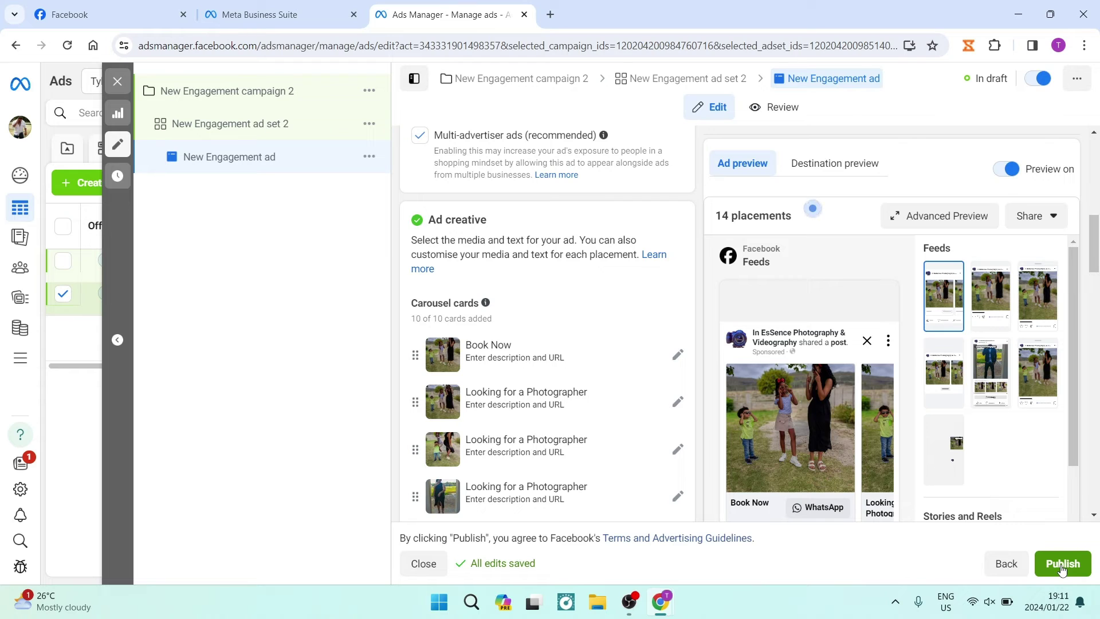
{"action": "left_click", "coordinate": [1061, 566]}
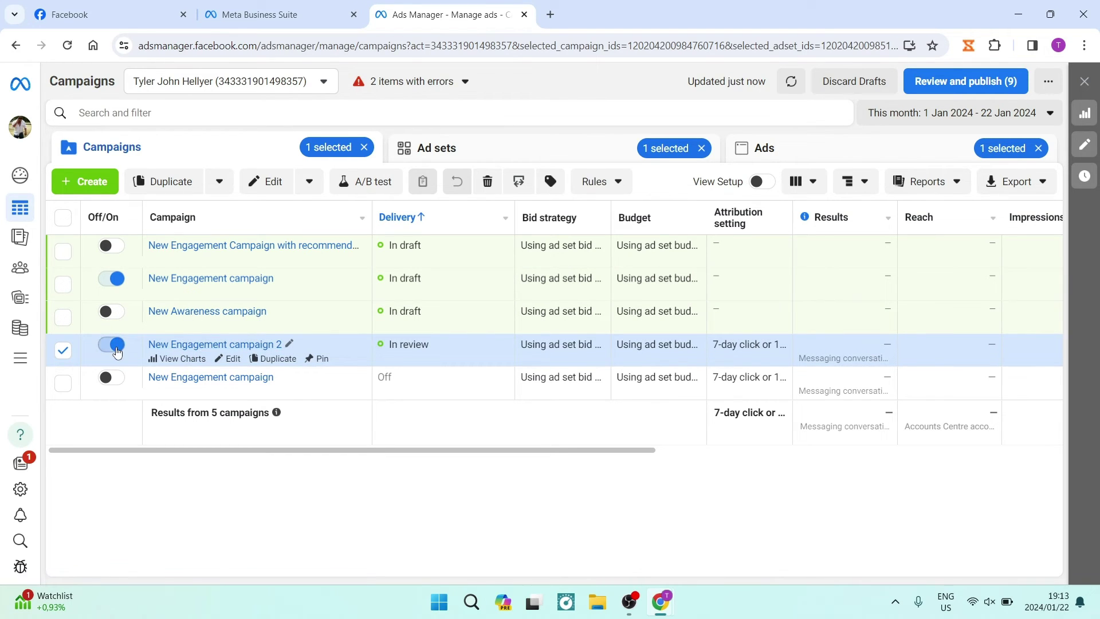
Switch off New Engagement campaign 2 and the drafted New Engagement campaign in the Campaigns table
{"action": "left_click", "coordinate": [117, 350]}
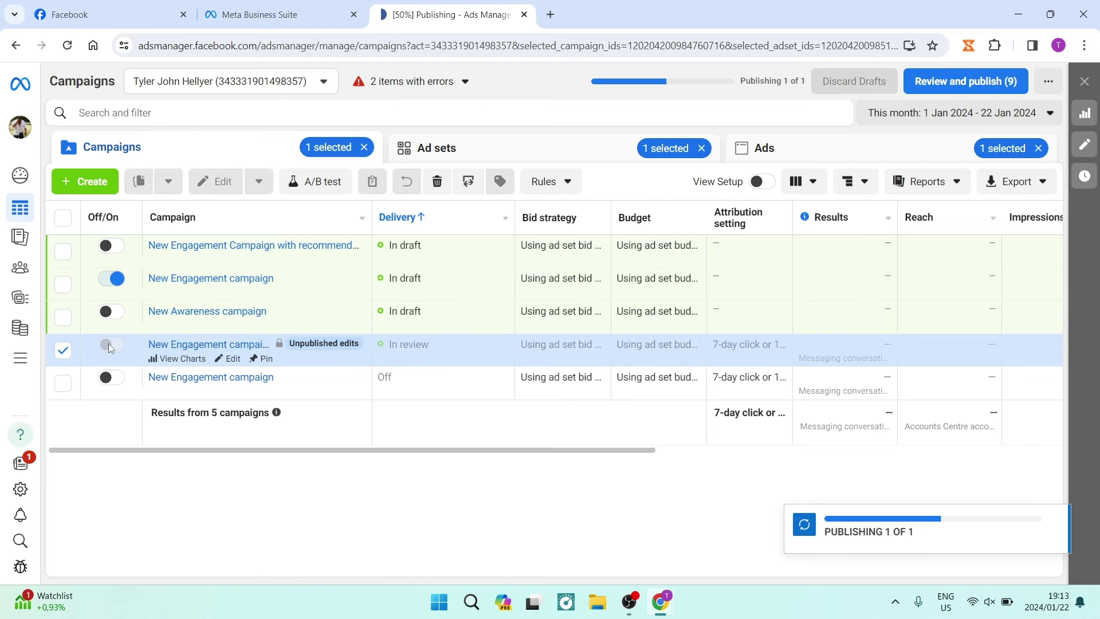
{"action": "left_click", "coordinate": [115, 279]}
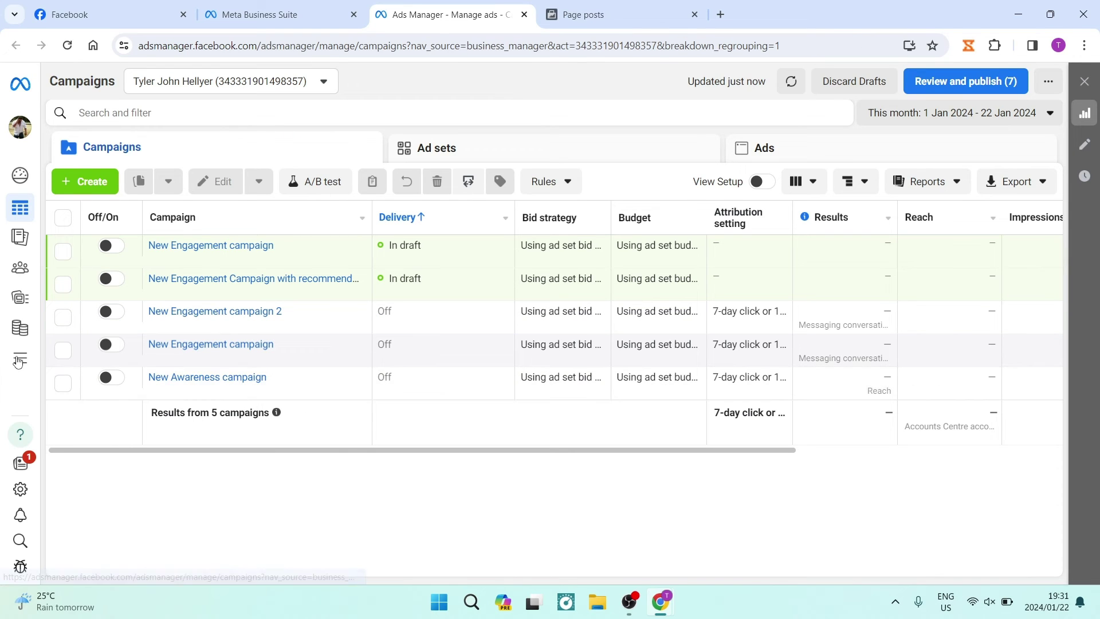
Launch the Page posts tool from All tools under Engage customers
{"action": "left_click", "coordinate": [38, 360]}
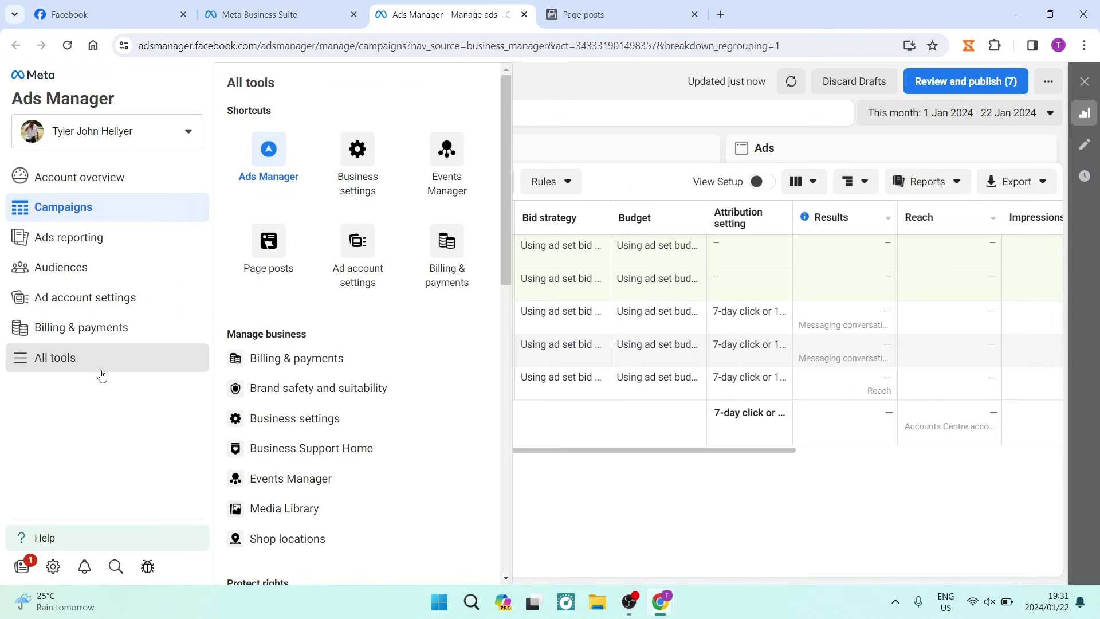
{"action": "scroll", "coordinate": [347, 381], "scroll_direction": "down", "scroll_amount": 6}
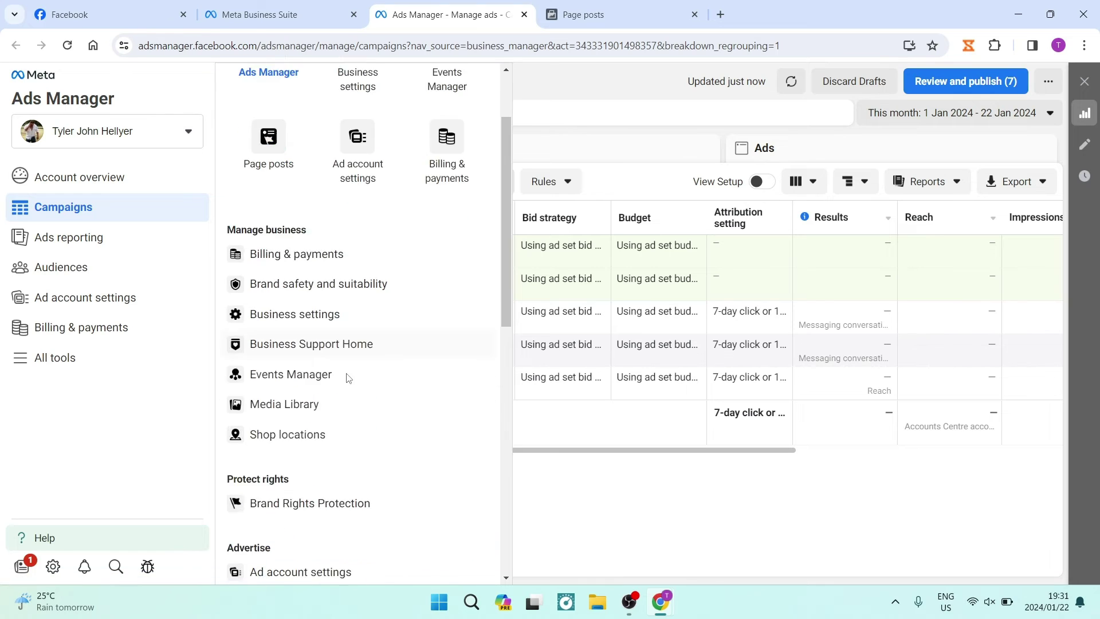
{"action": "scroll", "coordinate": [313, 377], "scroll_direction": "down", "scroll_amount": 6}
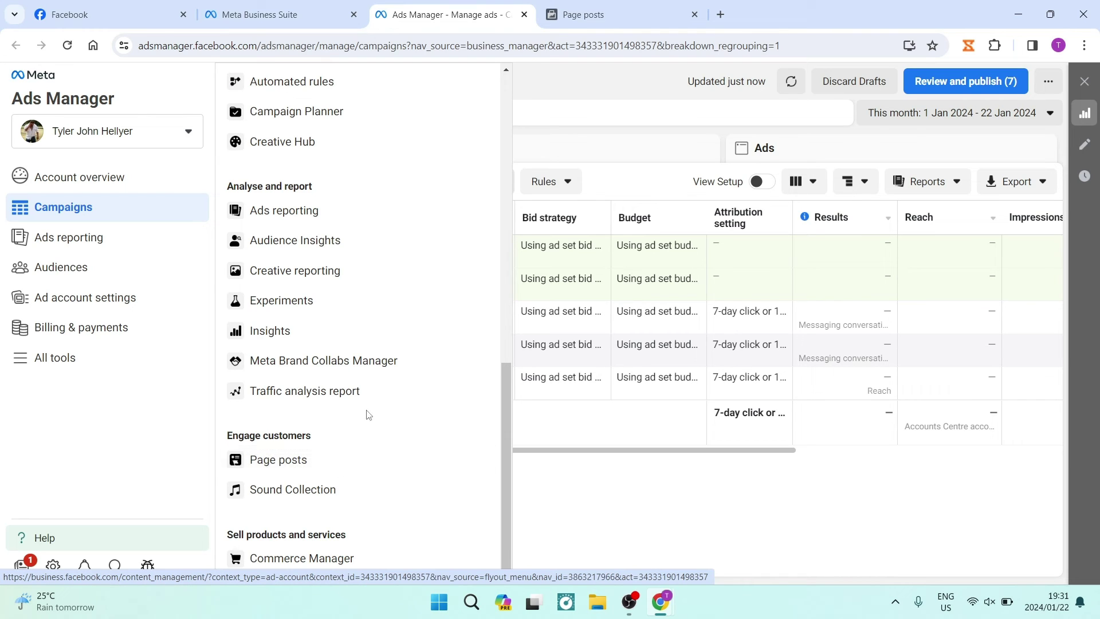
{"action": "left_click", "coordinate": [590, 6]}
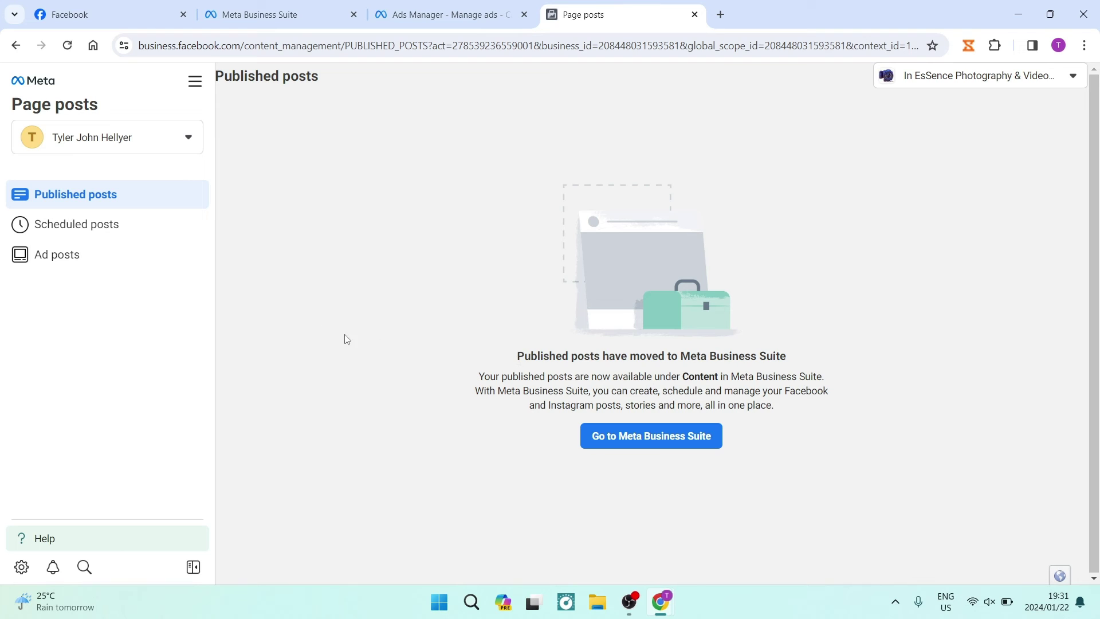
List the Page's ad posts and open the Post details of the 22 January 2024 carousel
{"action": "left_click", "coordinate": [63, 267]}
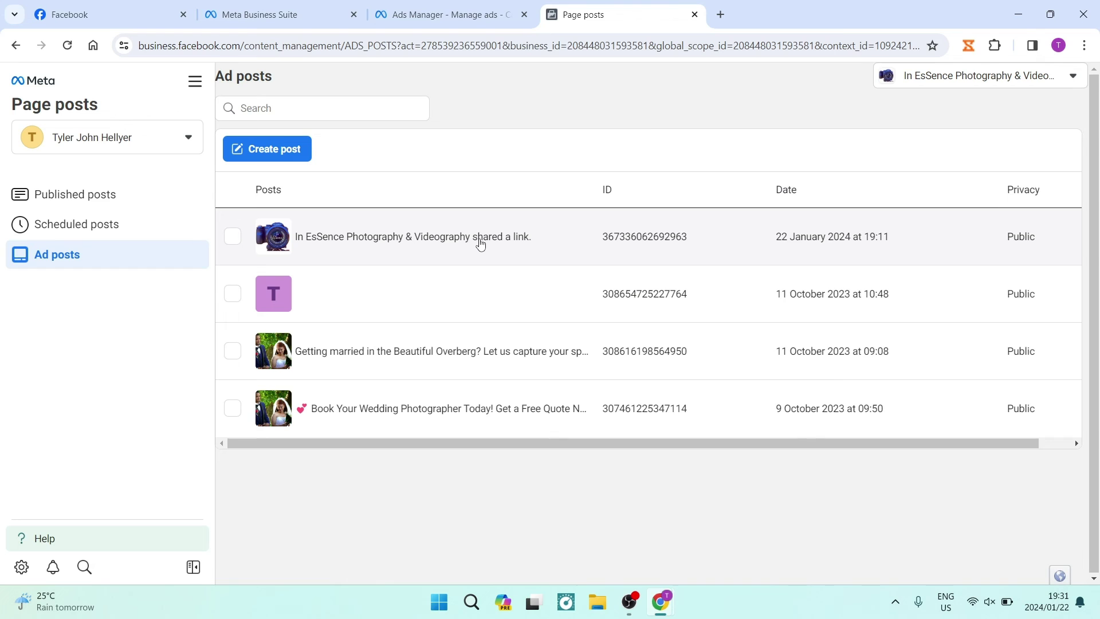
{"action": "left_click", "coordinate": [480, 244]}
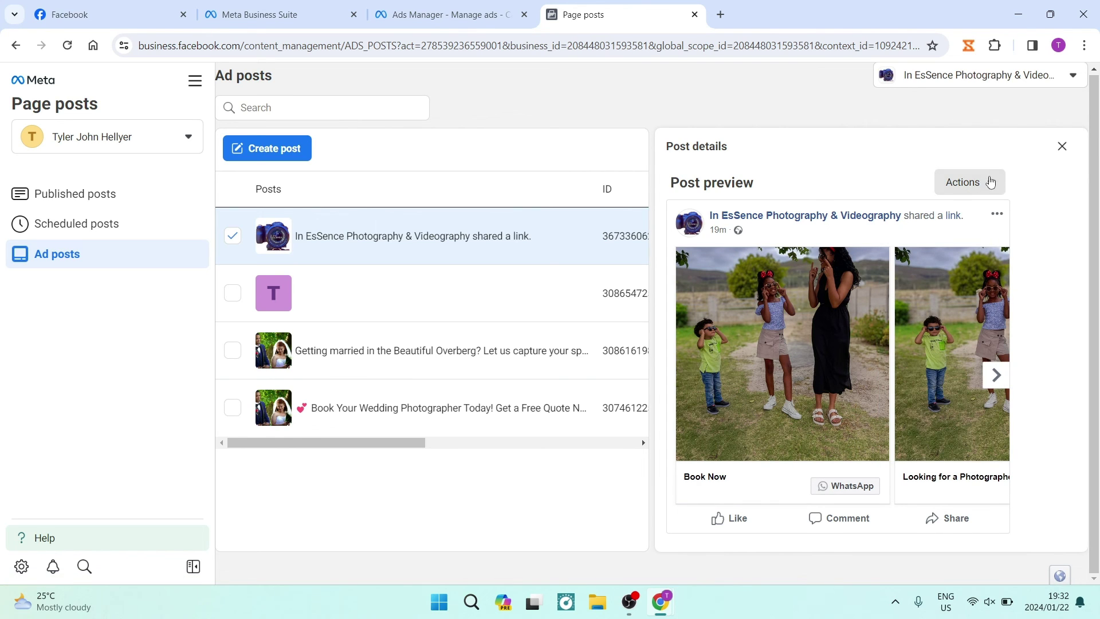
Publish the carousel ad post to the Page from Actions, then return to the Facebook feed
{"action": "left_click", "coordinate": [991, 182]}
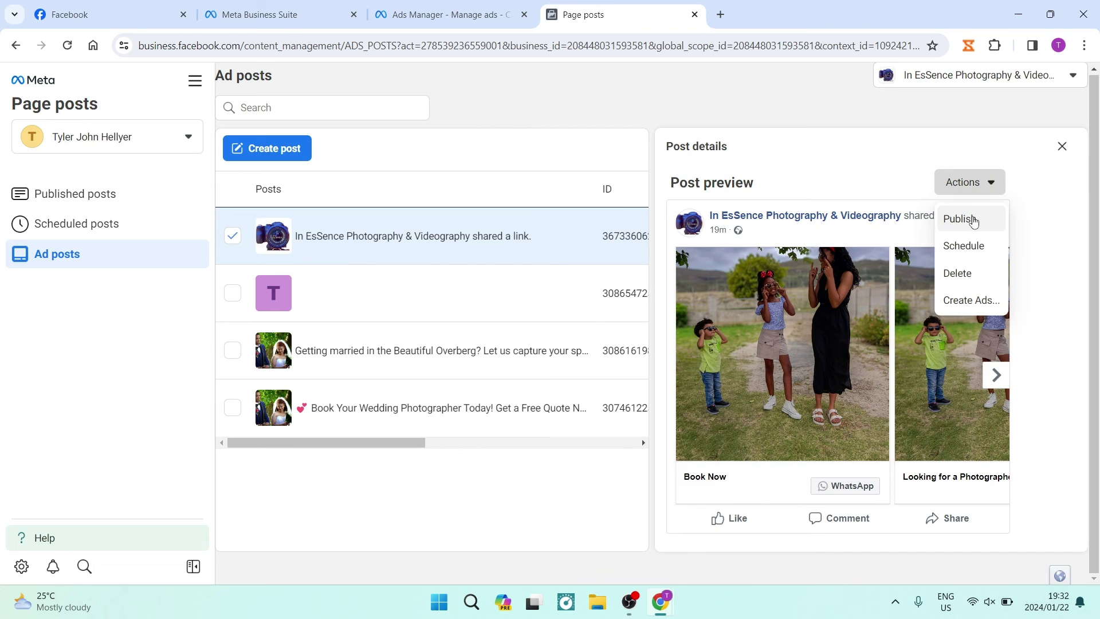
{"action": "left_click", "coordinate": [975, 218]}
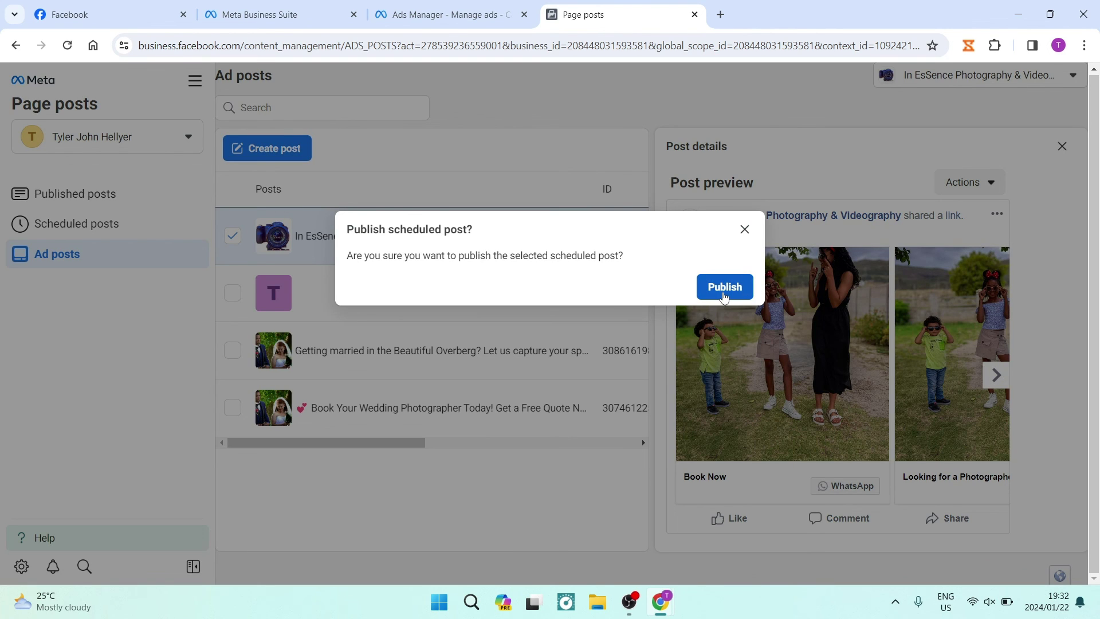
{"action": "left_click", "coordinate": [724, 294]}
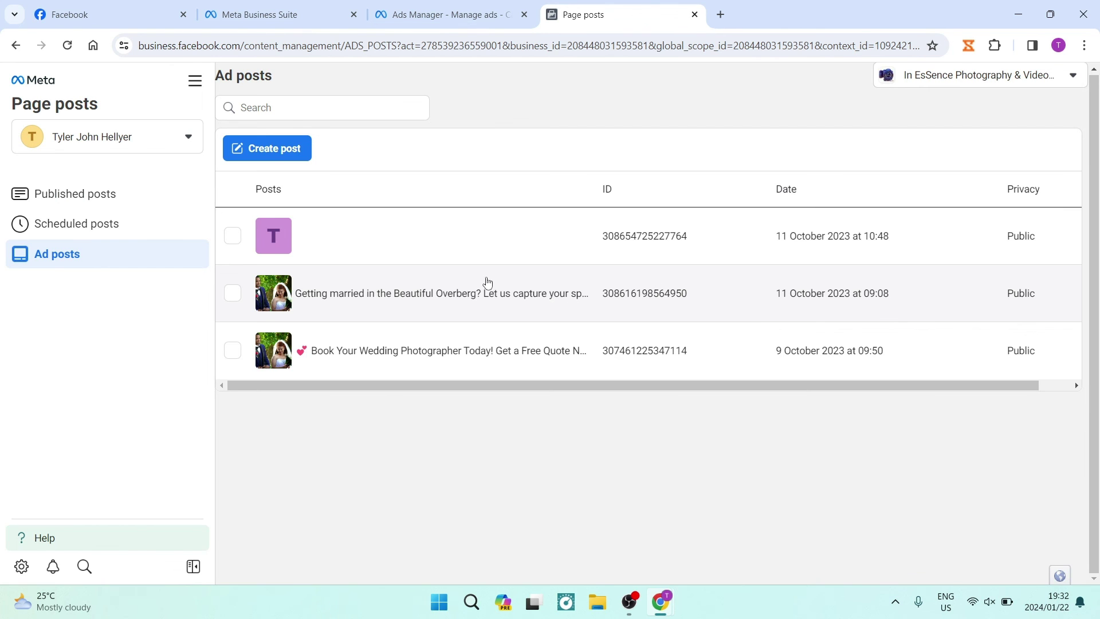
{"action": "left_click", "coordinate": [86, 15]}
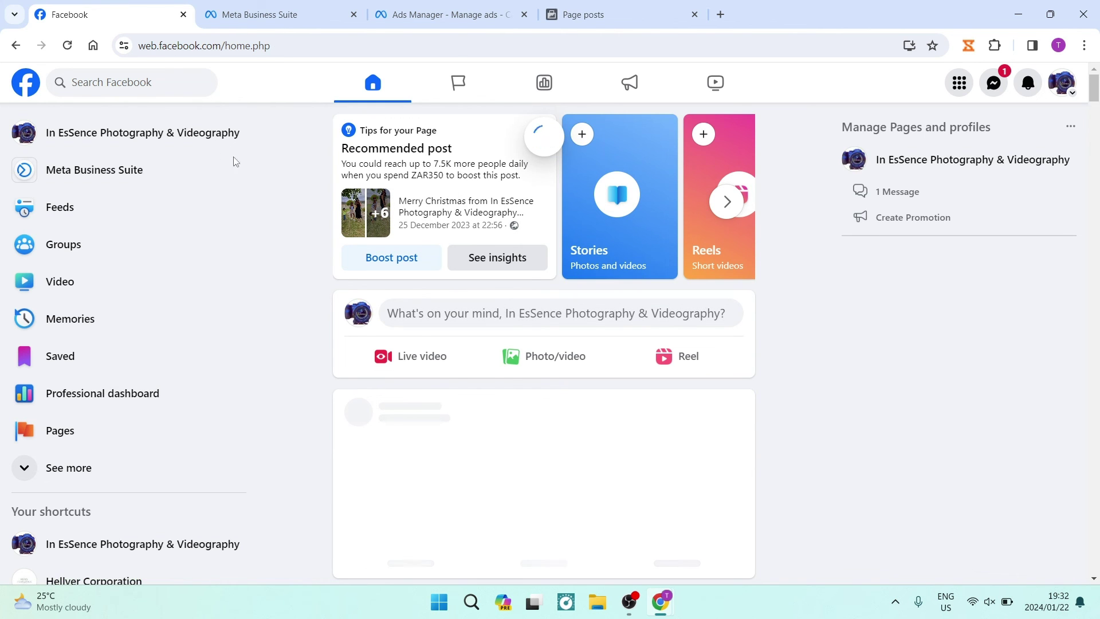
Open the In EsSence Photography & Videography page and scroll down to its newest post
{"action": "left_click", "coordinate": [110, 132]}
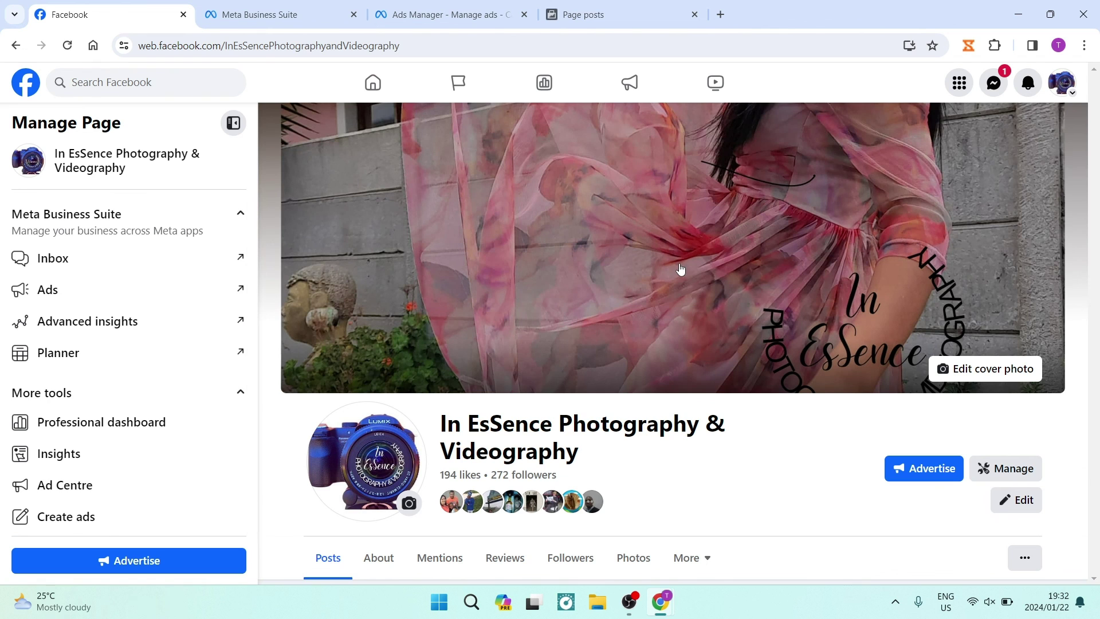
{"action": "scroll", "coordinate": [576, 296], "scroll_direction": "down", "scroll_amount": 5}
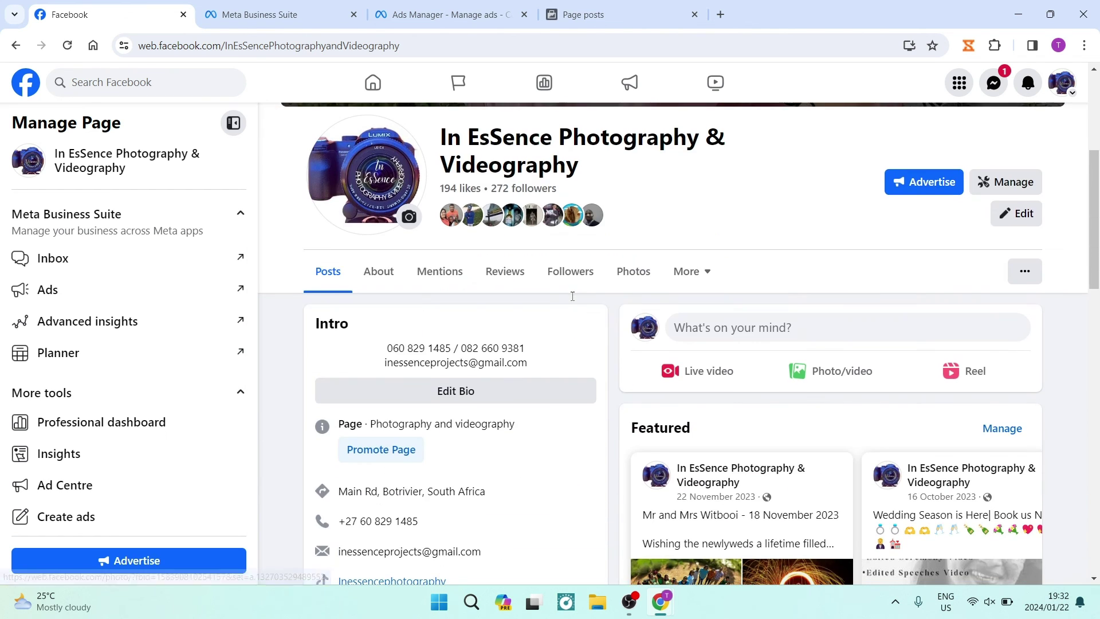
{"action": "scroll", "coordinate": [573, 297], "scroll_direction": "down", "scroll_amount": 10}
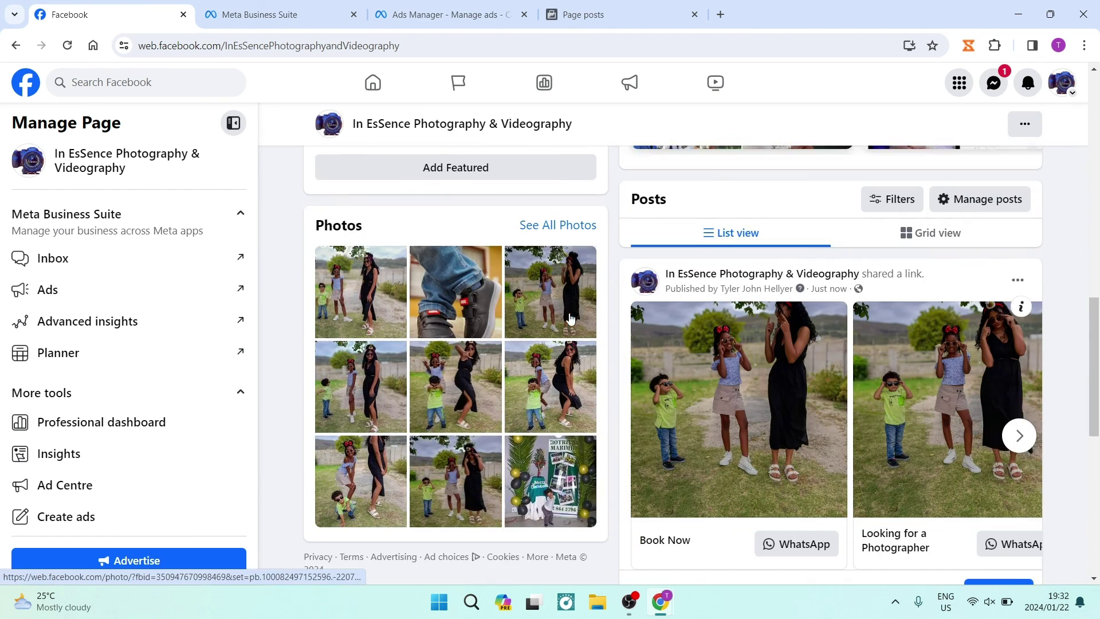
{"action": "scroll", "coordinate": [882, 341], "scroll_direction": "down", "scroll_amount": 2}
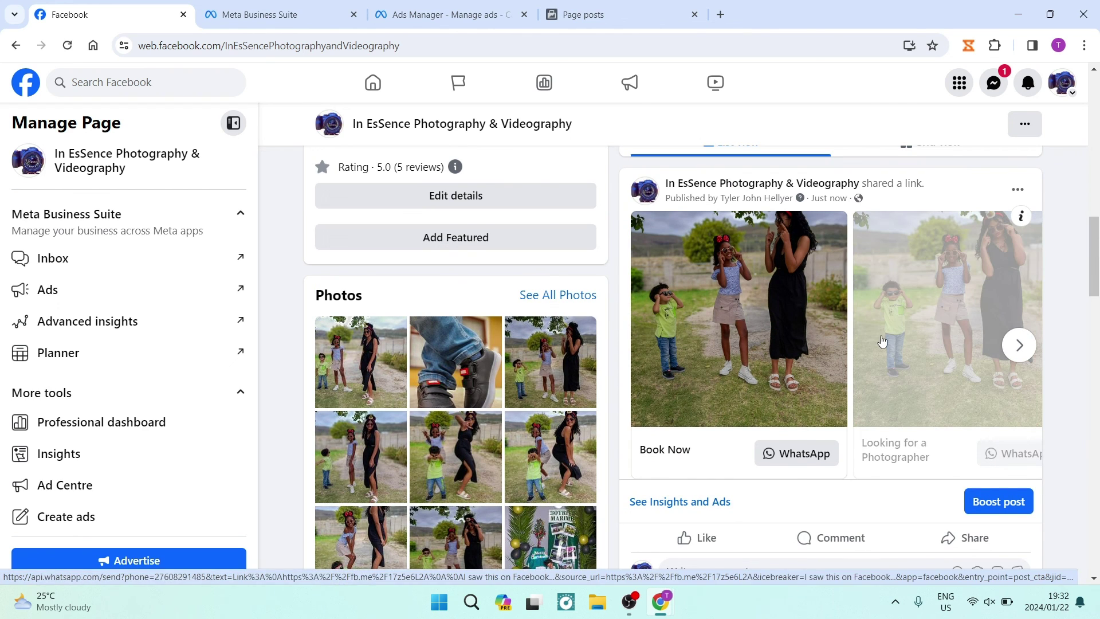
Page through the carousel, past the boardwalk and woman-in-black cards, to the final camera-logo card
{"action": "left_click", "coordinate": [1023, 351]}
{"action": "left_click", "coordinate": [1019, 348]}
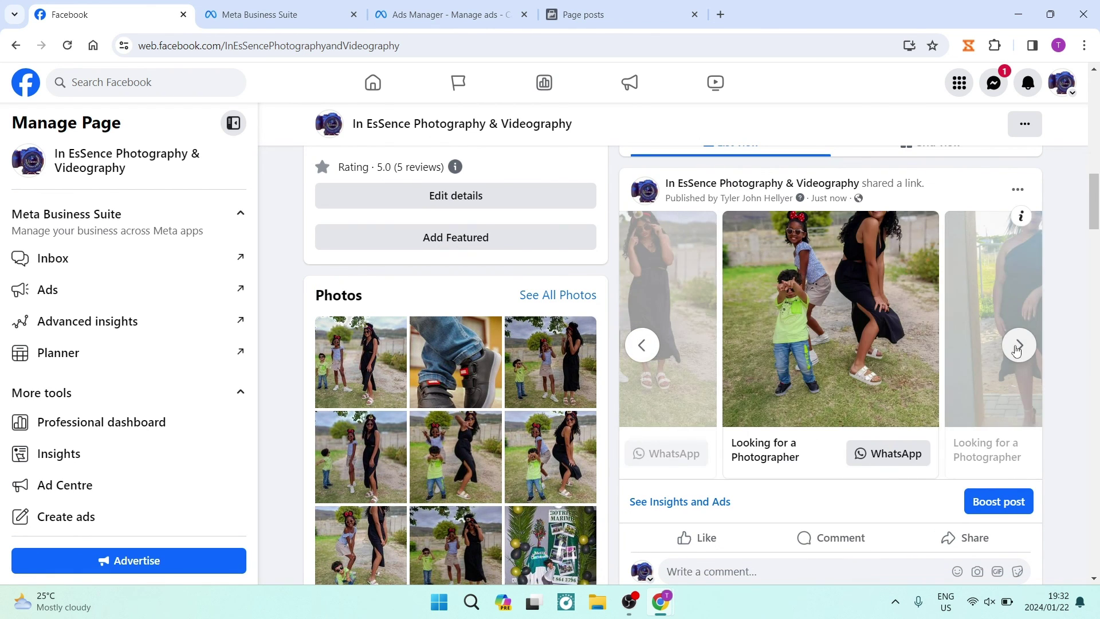
{"action": "left_click", "coordinate": [1019, 346]}
{"action": "left_click", "coordinate": [1019, 345]}
{"action": "left_click", "coordinate": [1019, 346]}
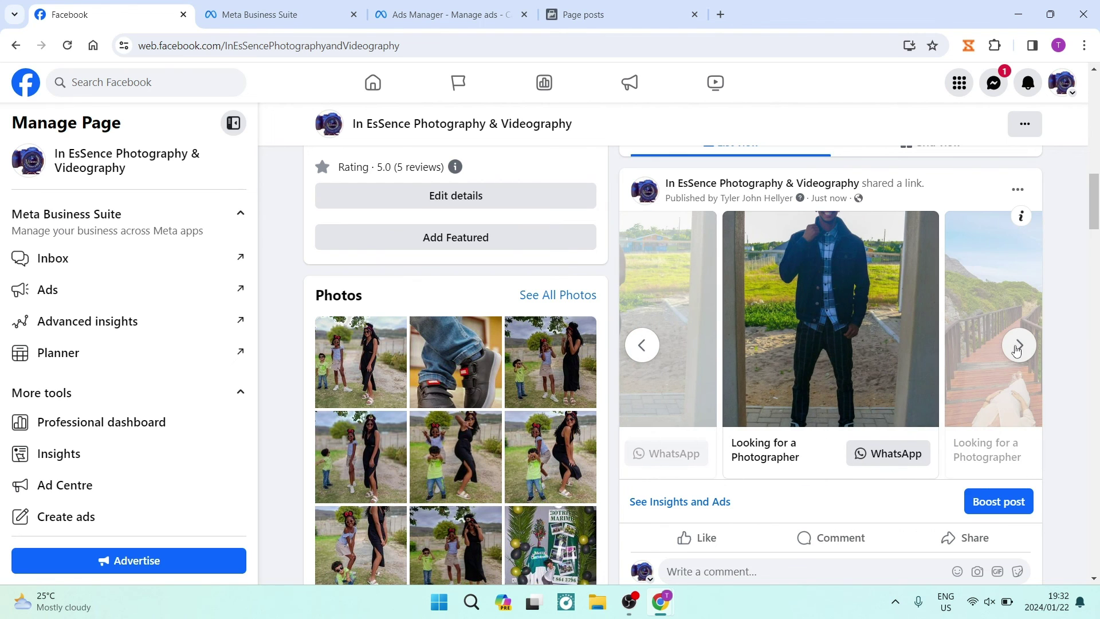
{"action": "left_click", "coordinate": [1017, 349]}
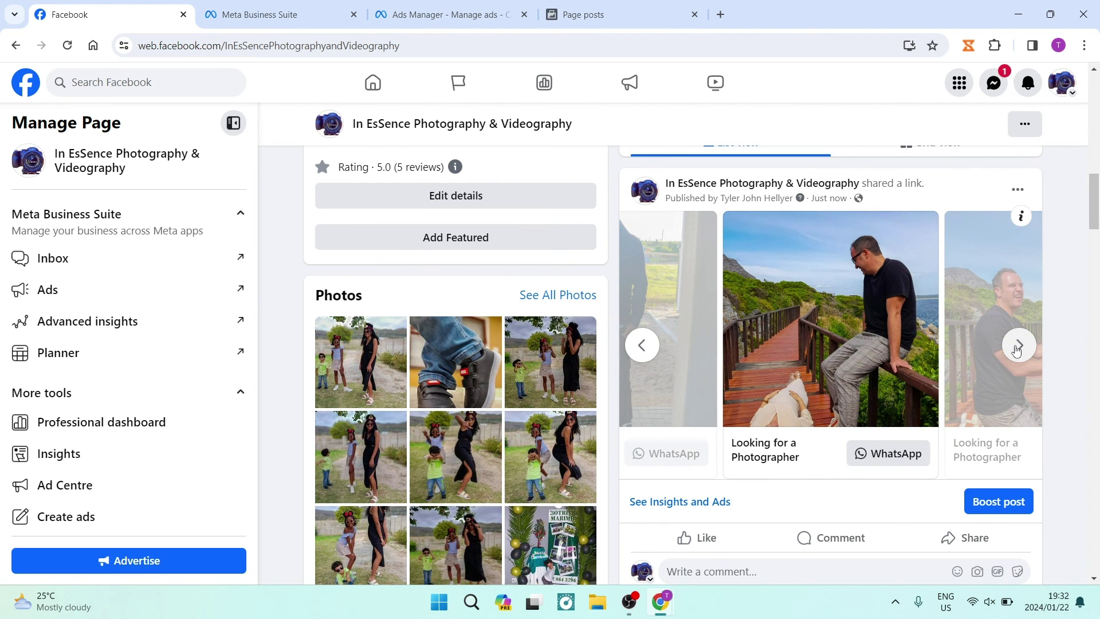
{"action": "left_click", "coordinate": [1018, 345]}
{"action": "left_click", "coordinate": [1018, 345]}
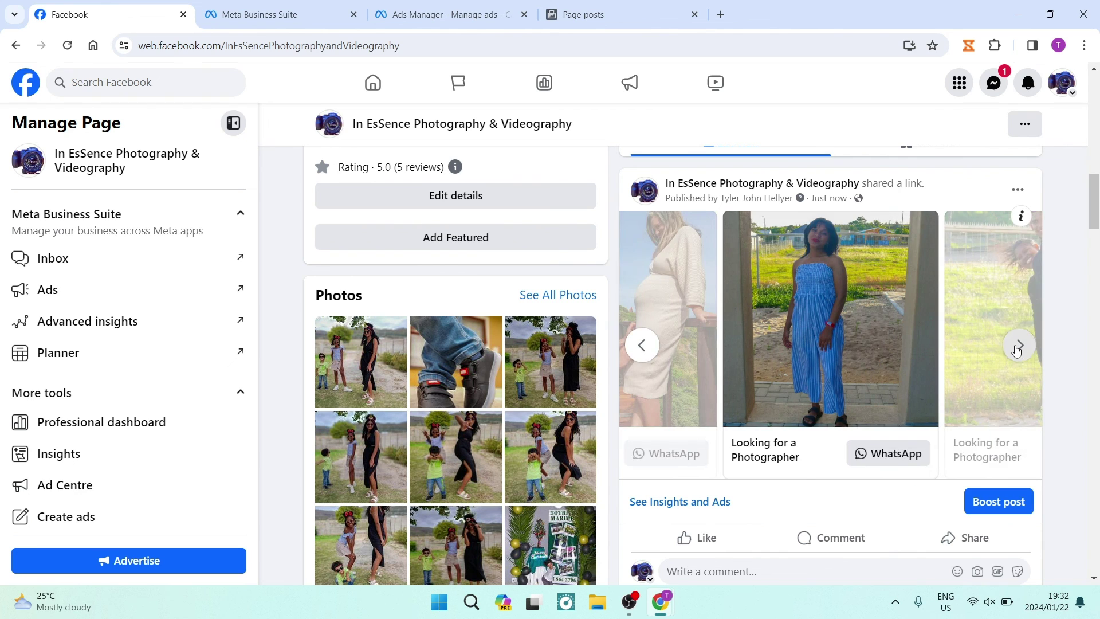
{"action": "left_click", "coordinate": [1018, 346]}
{"action": "left_click", "coordinate": [1018, 346]}
{"action": "left_click", "coordinate": [1018, 346]}
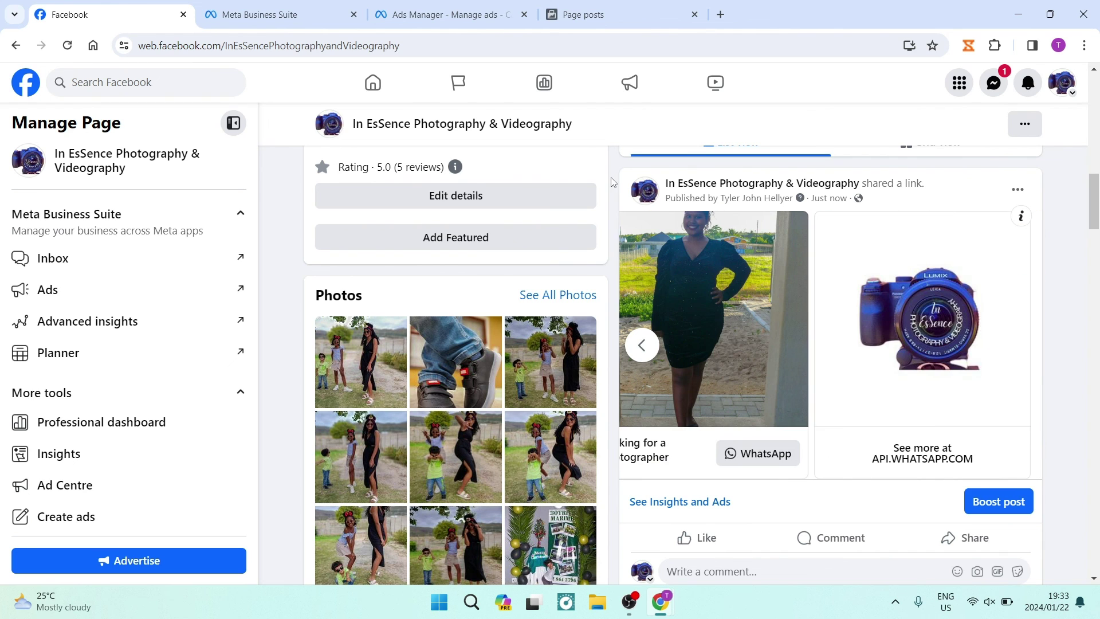